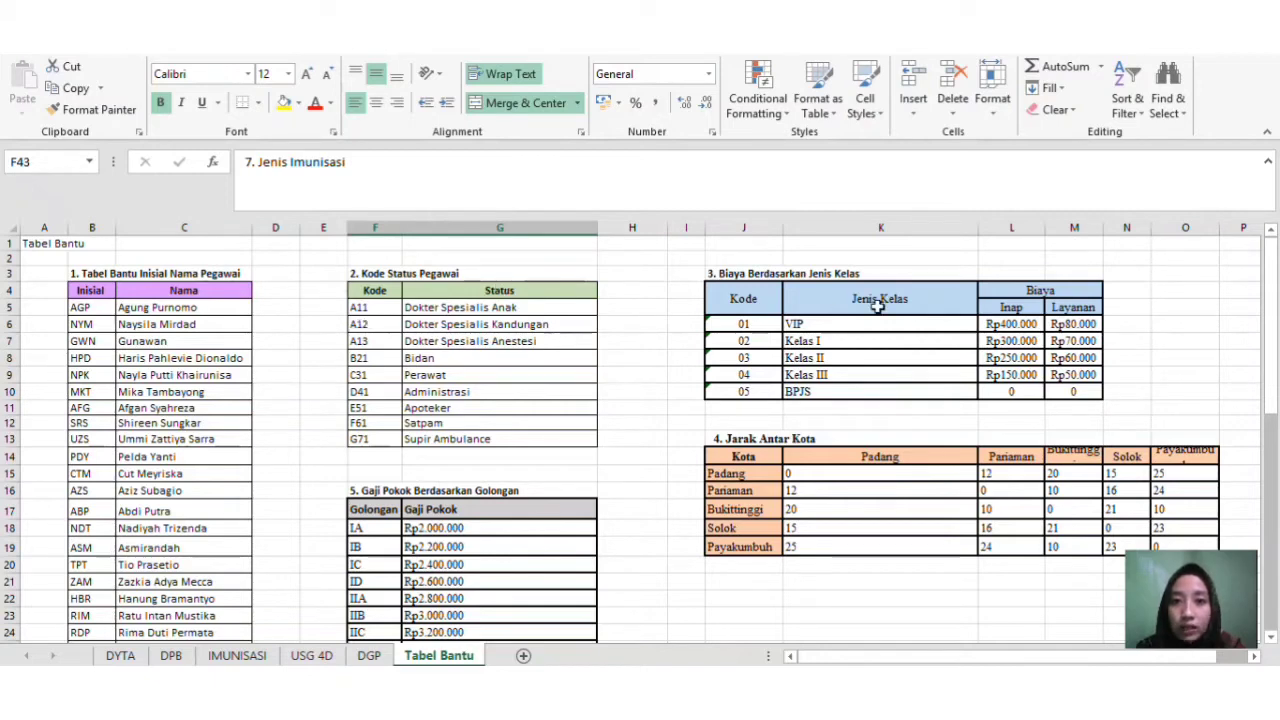
Step: Look over the helper tables on the Tabel Bantu sheet, from Jarak Antar Kota and Gaji Pokok to Jenis Penanganan and Jenis Imunisasi
{"action": "left_click", "coordinate": [780, 438]}
{"action": "left_click", "coordinate": [452, 490]}
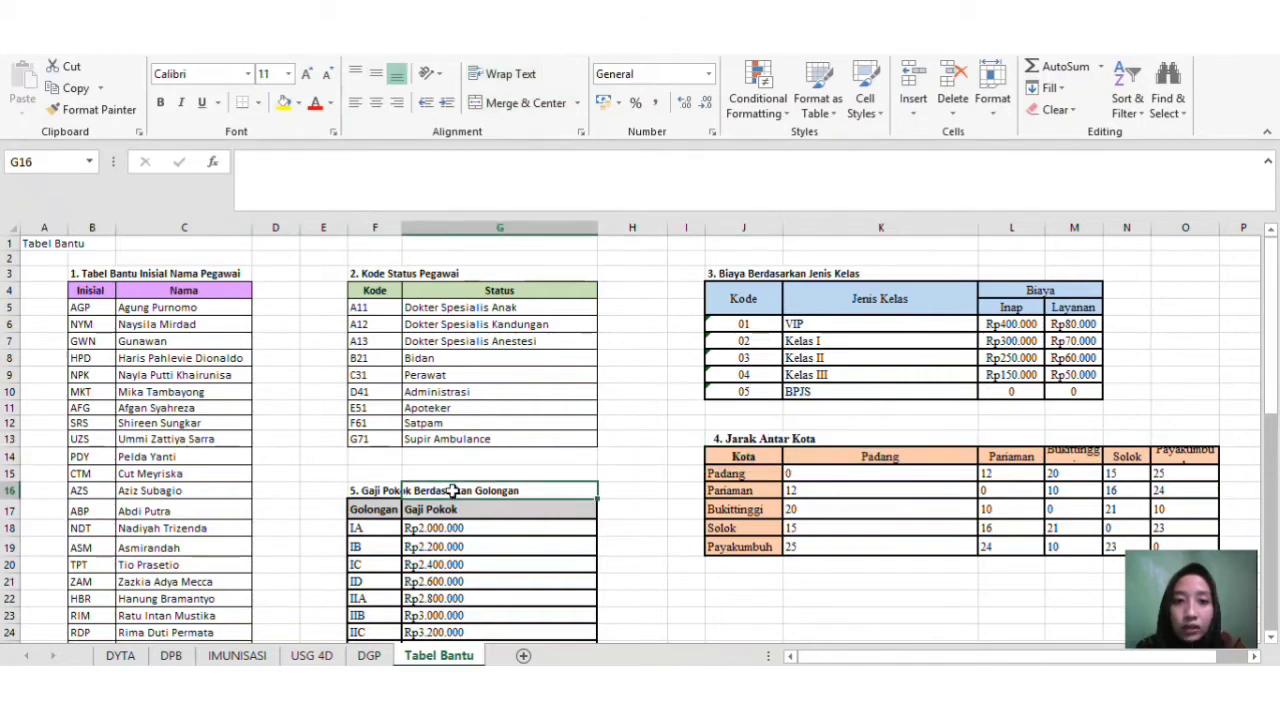
{"action": "left_click_drag", "start_coordinate": [1272, 398], "coordinate": [1272, 470]}
{"action": "left_click", "coordinate": [518, 551]}
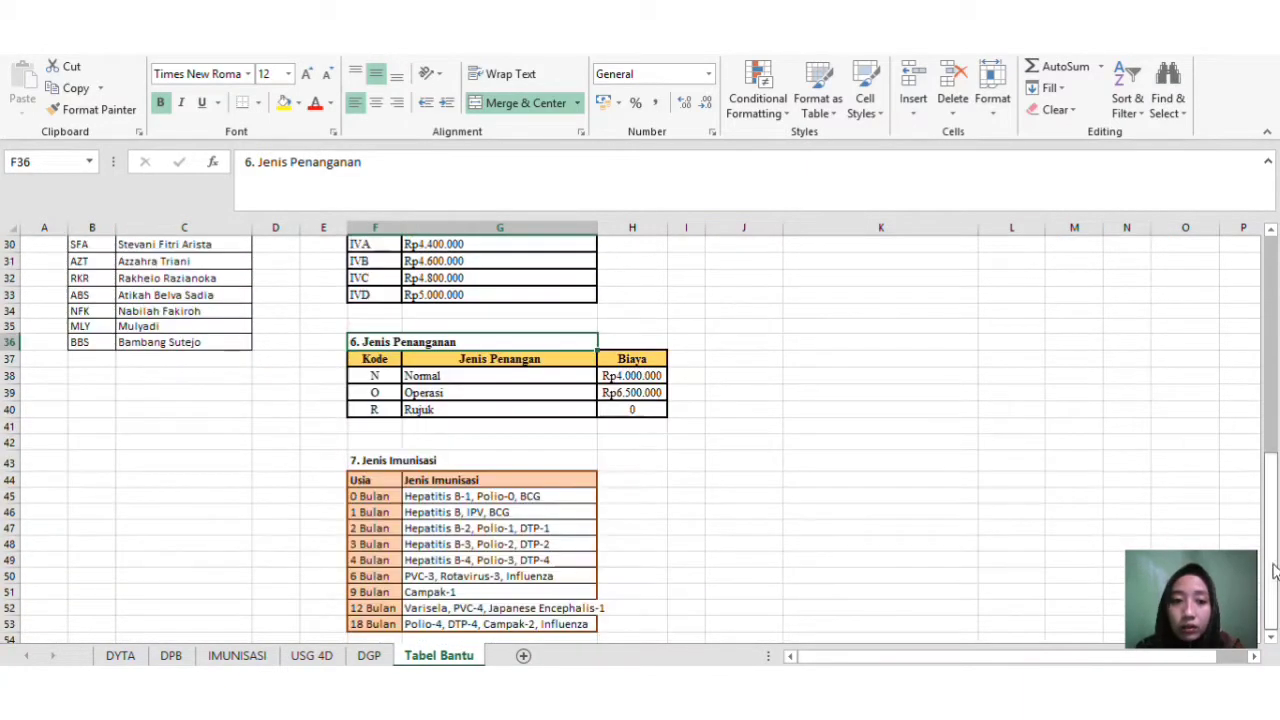
{"action": "left_click", "coordinate": [437, 460]}
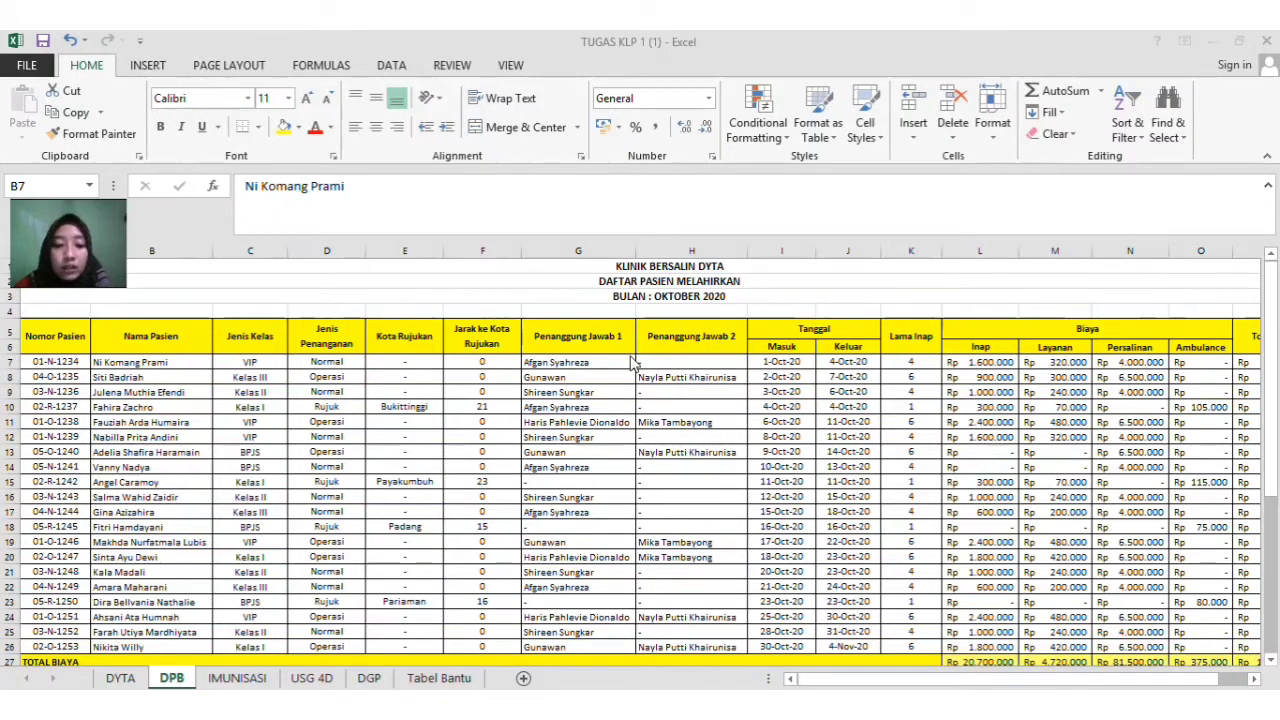
Step: Examine the DPB sheet's column headers one by one, from Nomor Pasien through Tanggal to Lama Inap
{"action": "left_click", "coordinate": [58, 330]}
{"action": "left_click", "coordinate": [140, 335]}
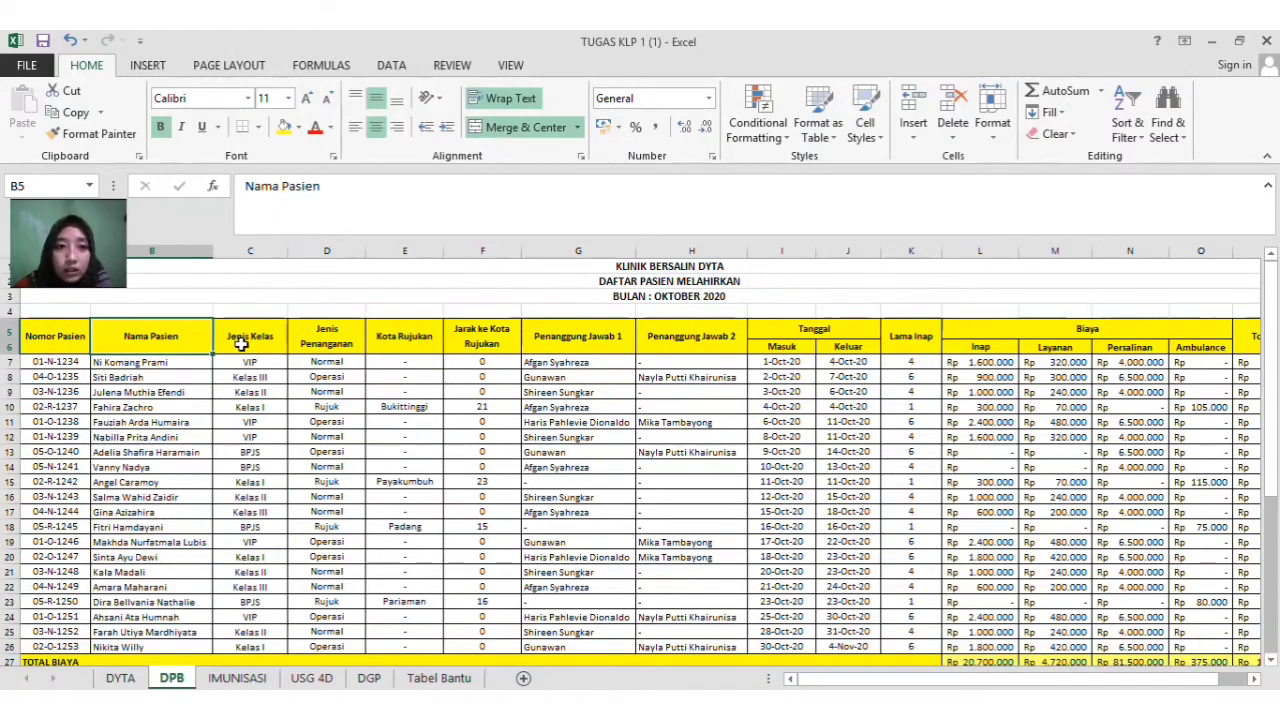
{"action": "left_click", "coordinate": [245, 338]}
{"action": "left_click", "coordinate": [318, 348]}
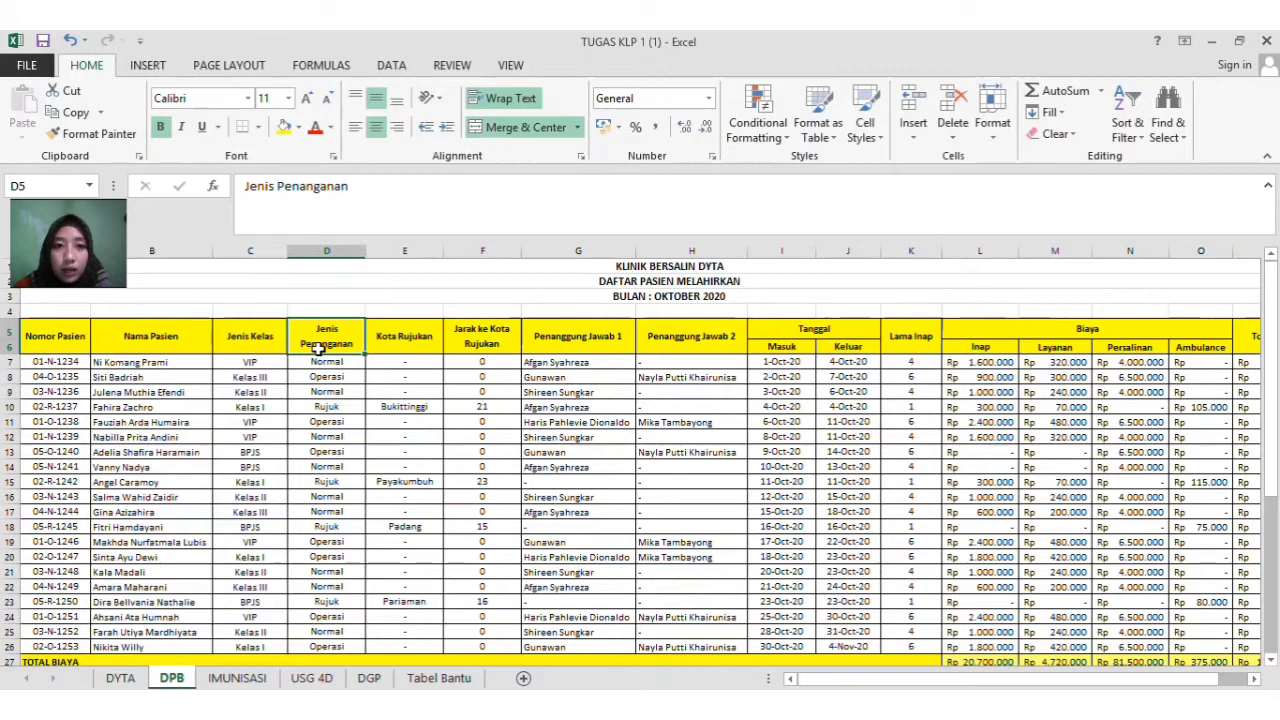
{"action": "left_click", "coordinate": [398, 341]}
{"action": "left_click", "coordinate": [472, 345]}
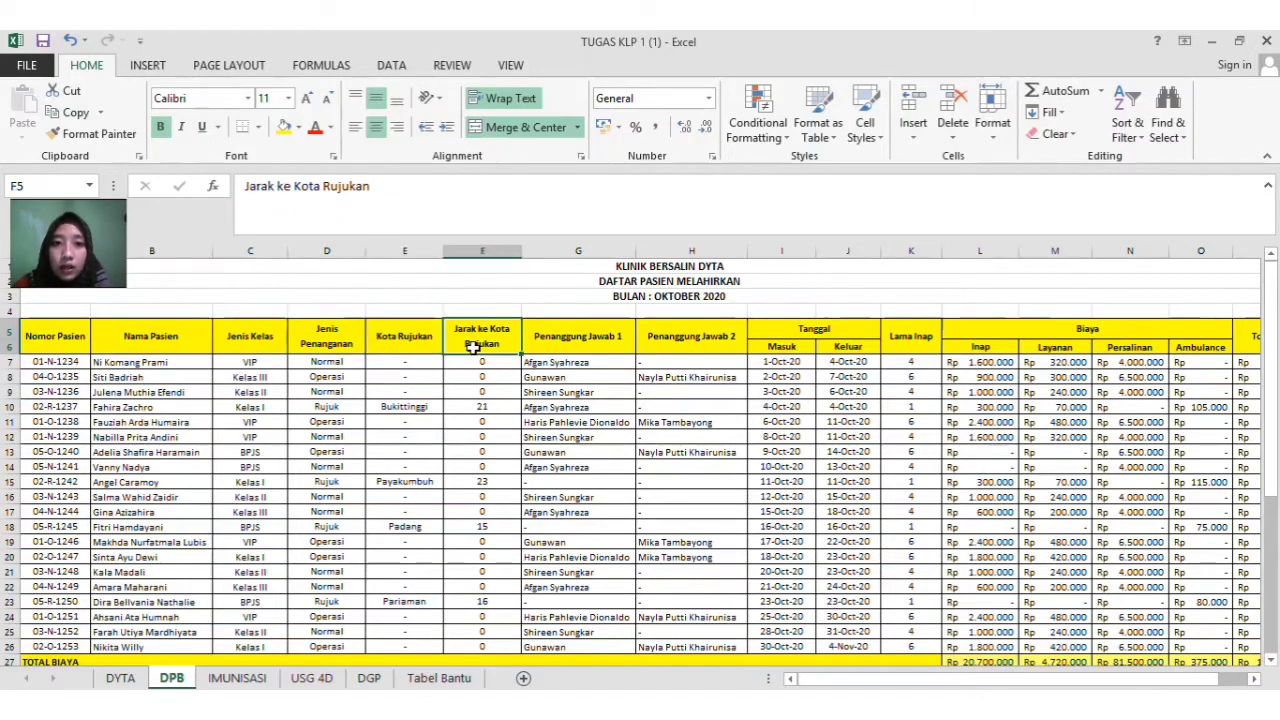
{"action": "left_click", "coordinate": [580, 340]}
{"action": "left_click", "coordinate": [663, 338]}
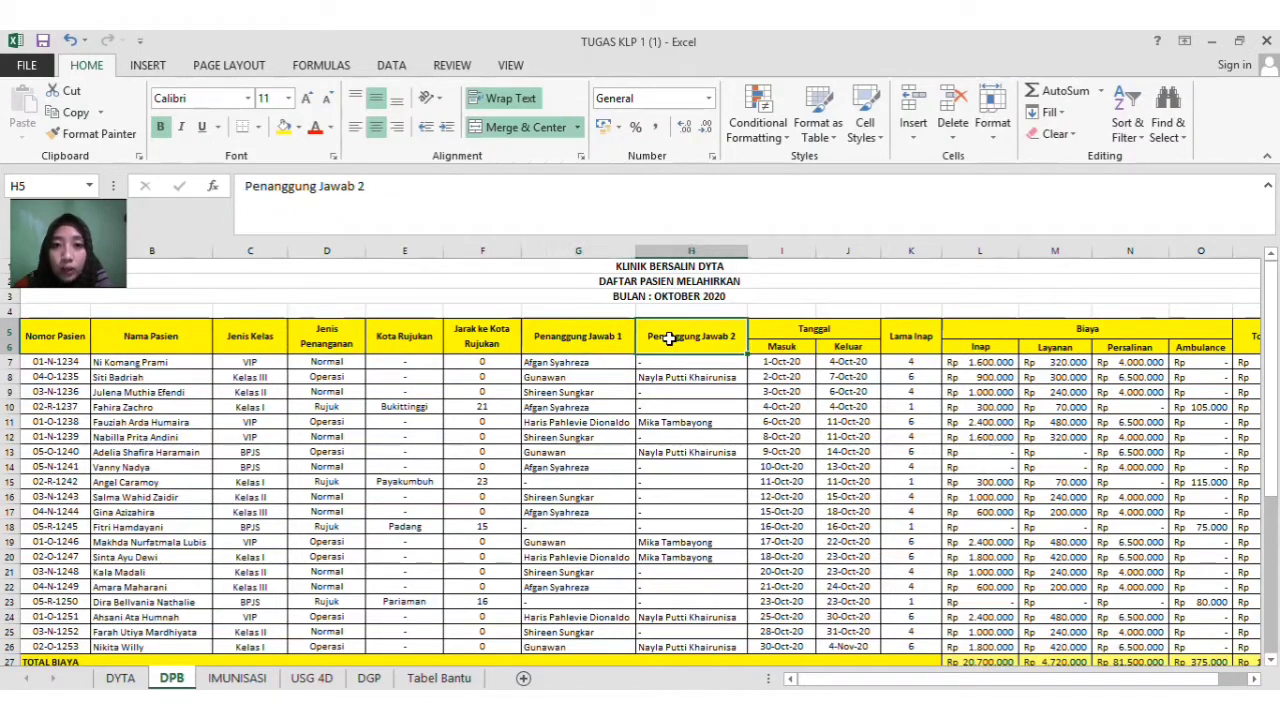
{"action": "left_click", "coordinate": [791, 330]}
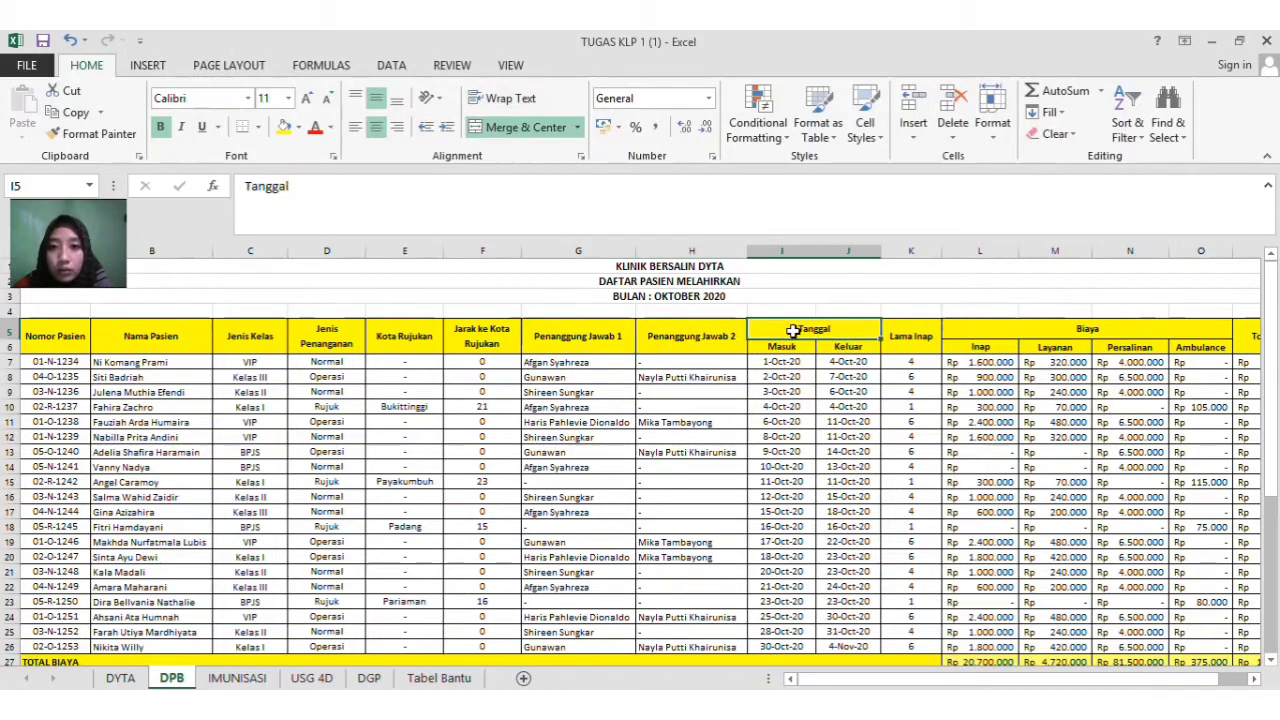
{"action": "left_click", "coordinate": [902, 336]}
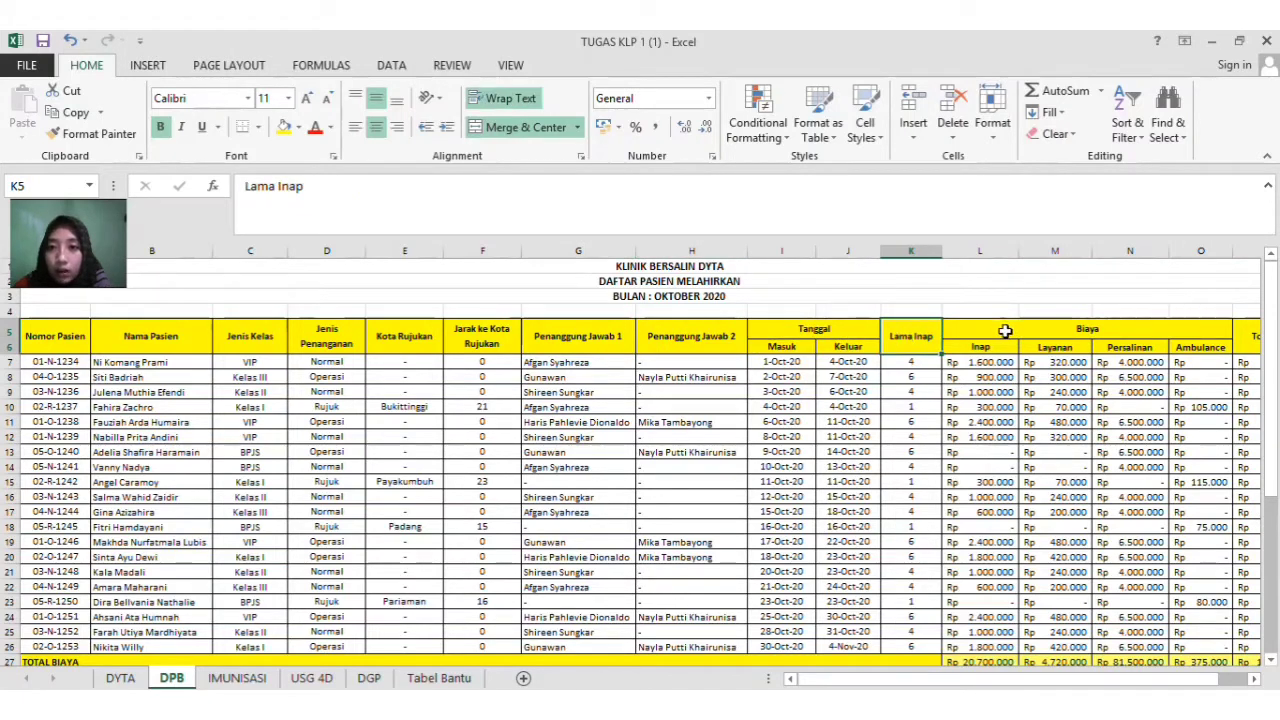
Step: Examine the Biaya headers Inap, Layanan, Persalinan and Ambulance, and the first patient's Nomor Pasien in A7
{"action": "left_click", "coordinate": [1005, 331]}
{"action": "left_click_drag", "start_coordinate": [983, 350], "coordinate": [1072, 346]}
{"action": "left_click", "coordinate": [1116, 346]}
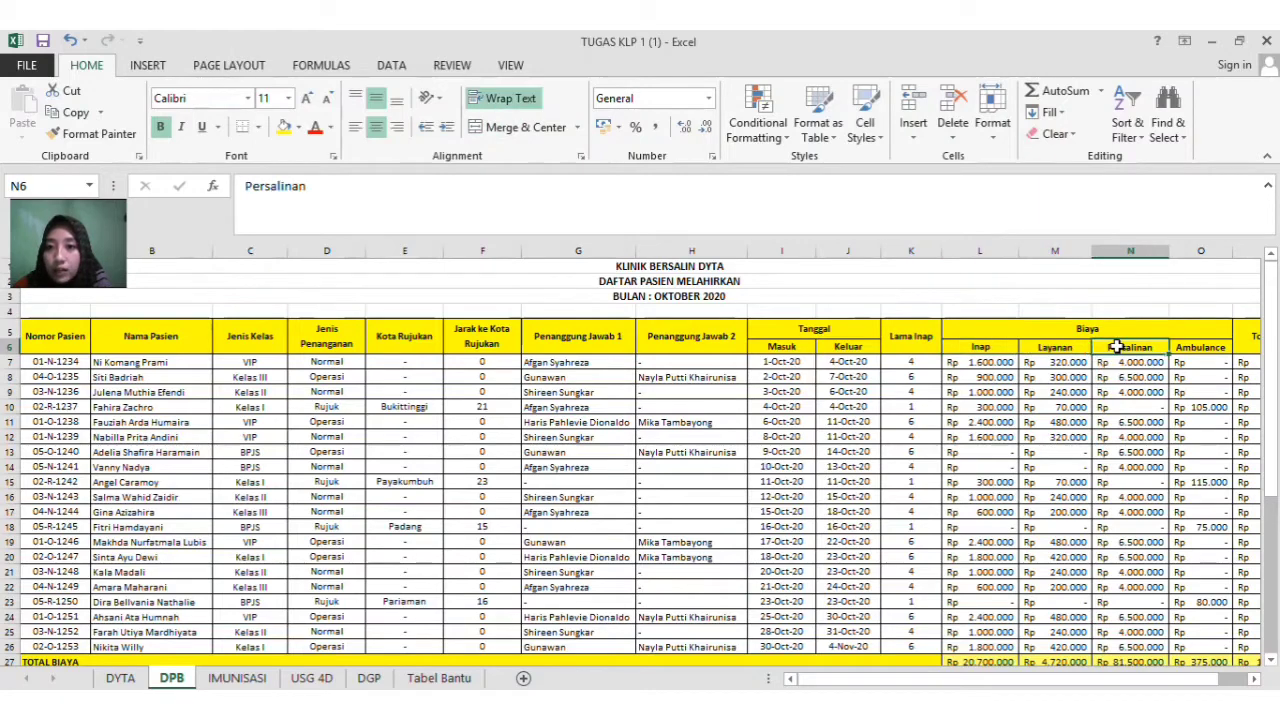
{"action": "left_click", "coordinate": [1186, 346]}
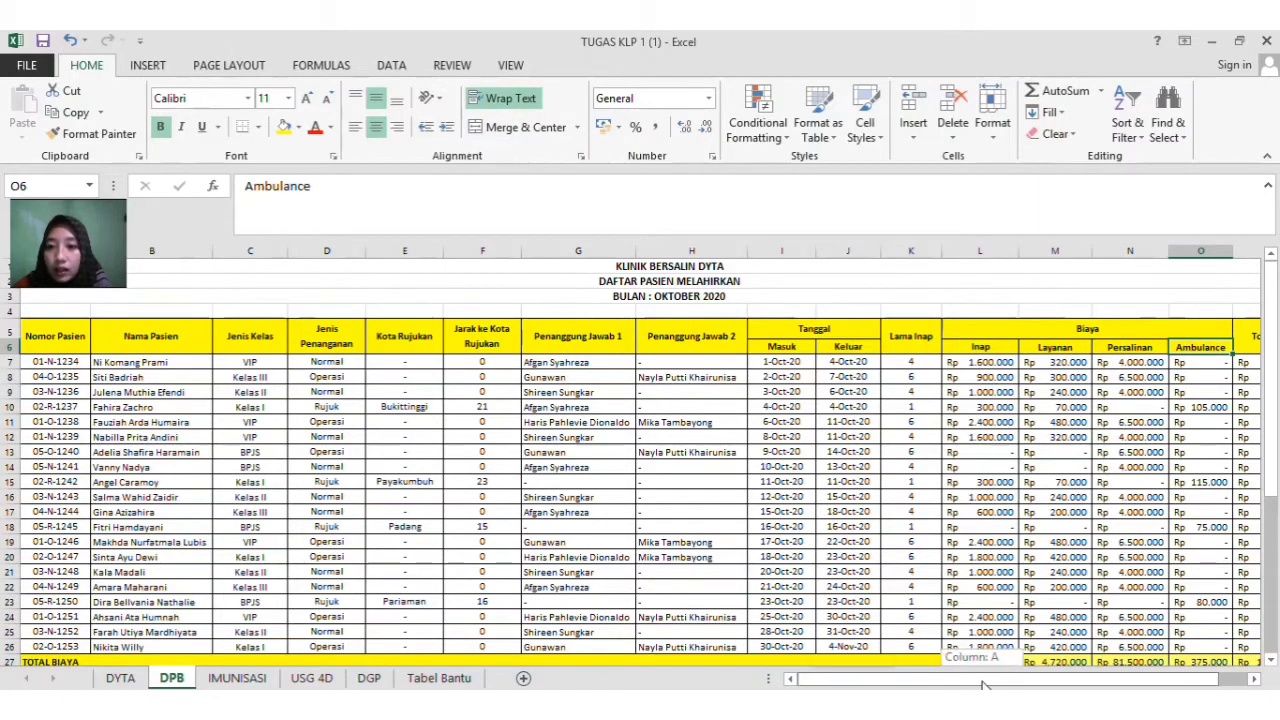
{"action": "left_click_drag", "start_coordinate": [983, 684], "coordinate": [890, 670]}
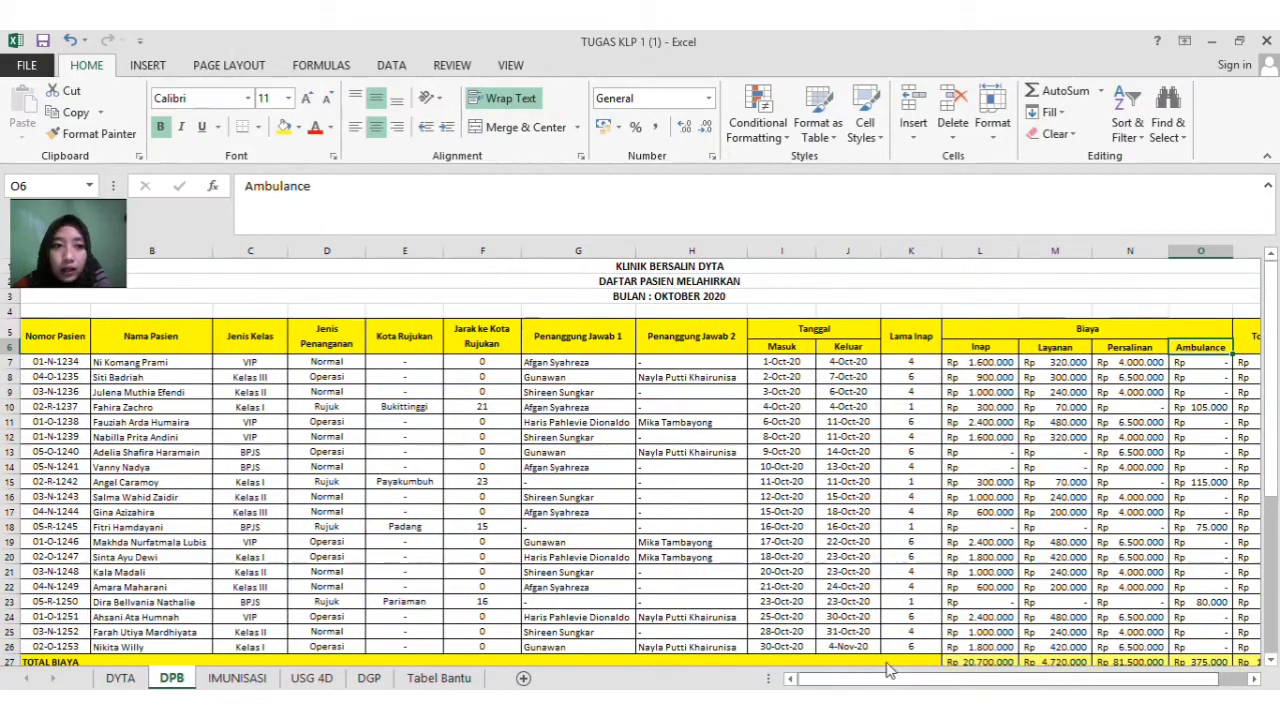
{"action": "left_click", "coordinate": [46, 362]}
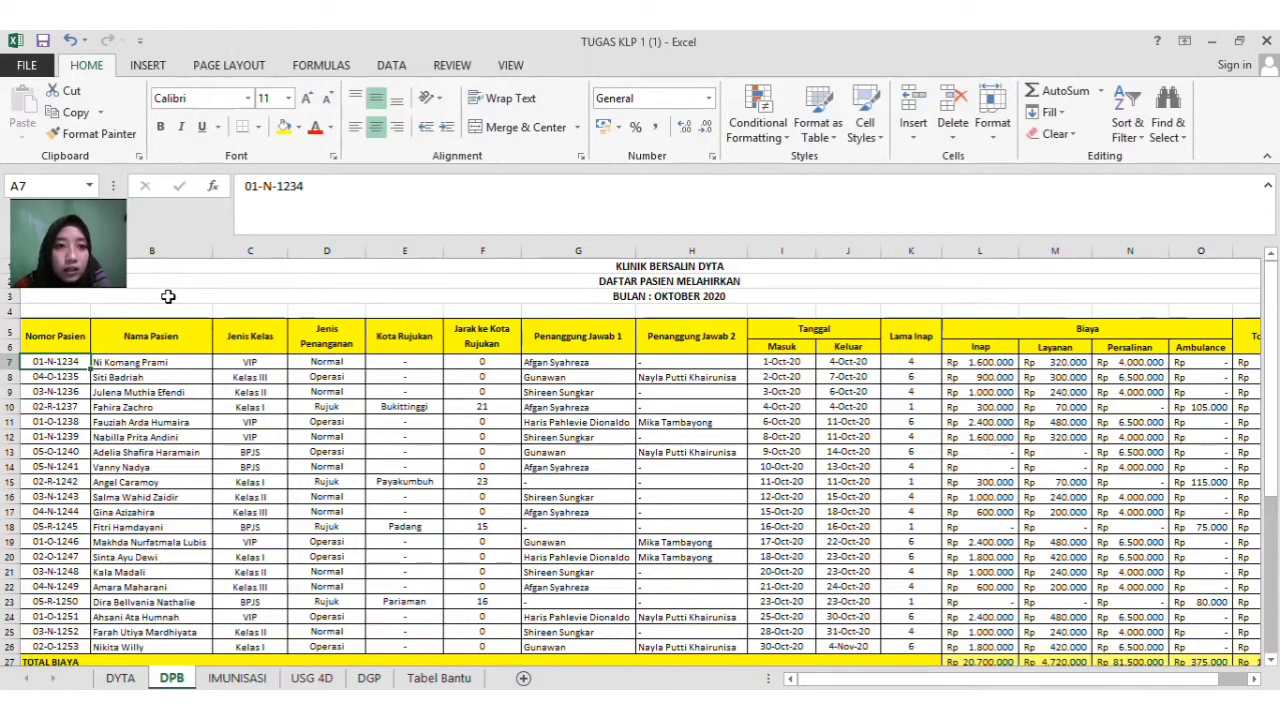
Step: Clear the Penanggung Jawab 1 header text in cell G5
{"action": "left_click", "coordinate": [588, 340]}
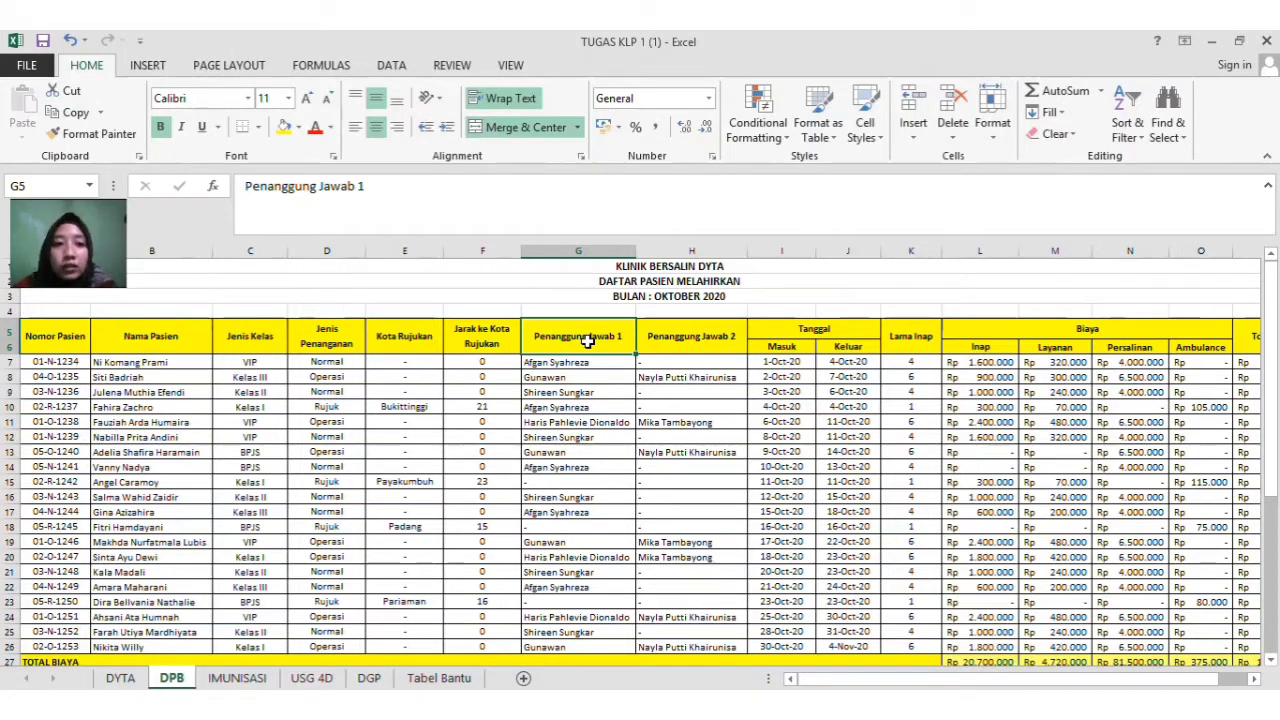
{"action": "key", "text": "BackSpace"}
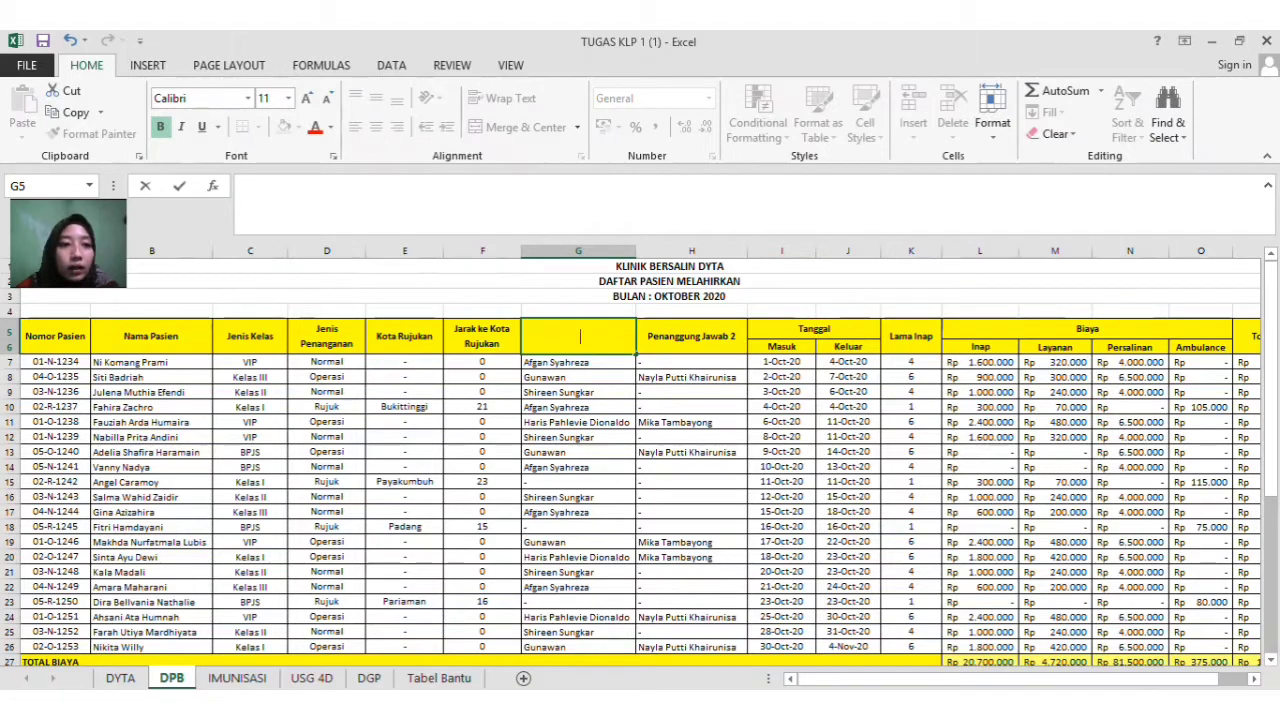
{"action": "left_click", "coordinate": [60, 362]}
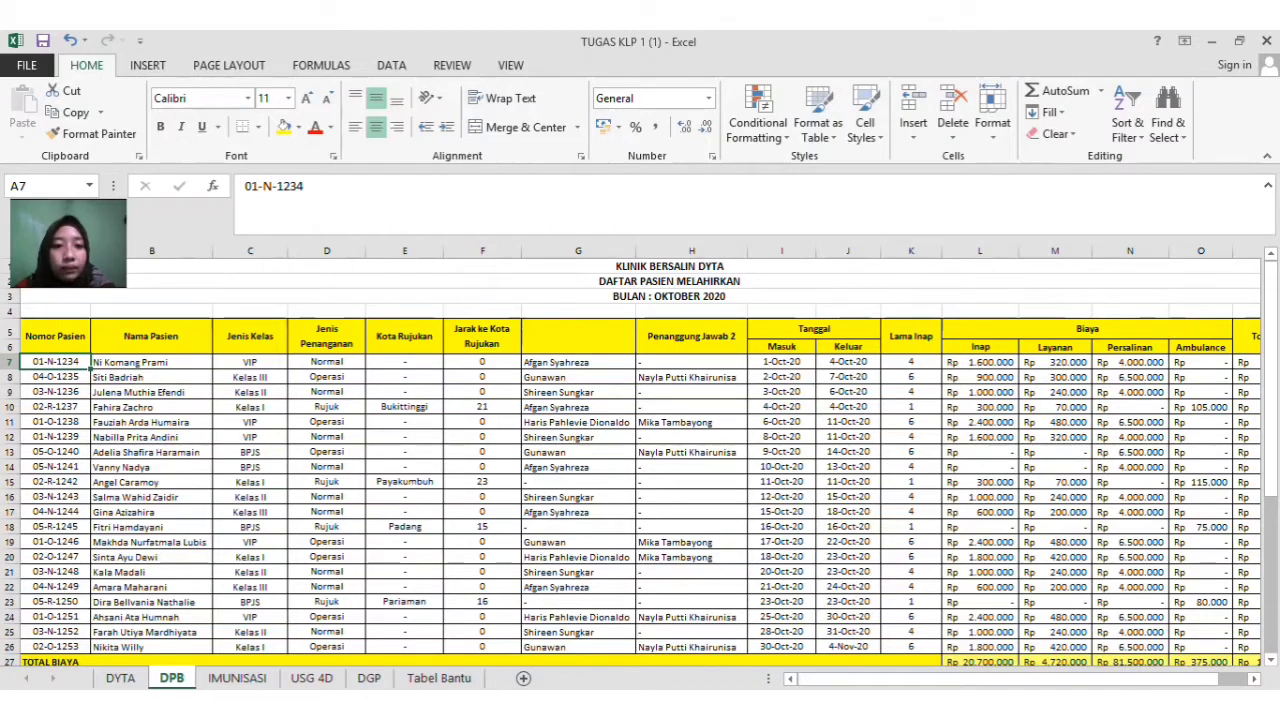
Step: Examine the first patient row's entries and the formulas behind Jenis Kelas, Jenis Penanganan and Jarak ke Kota Rujukan in row 7
{"action": "left_click", "coordinate": [151, 362]}
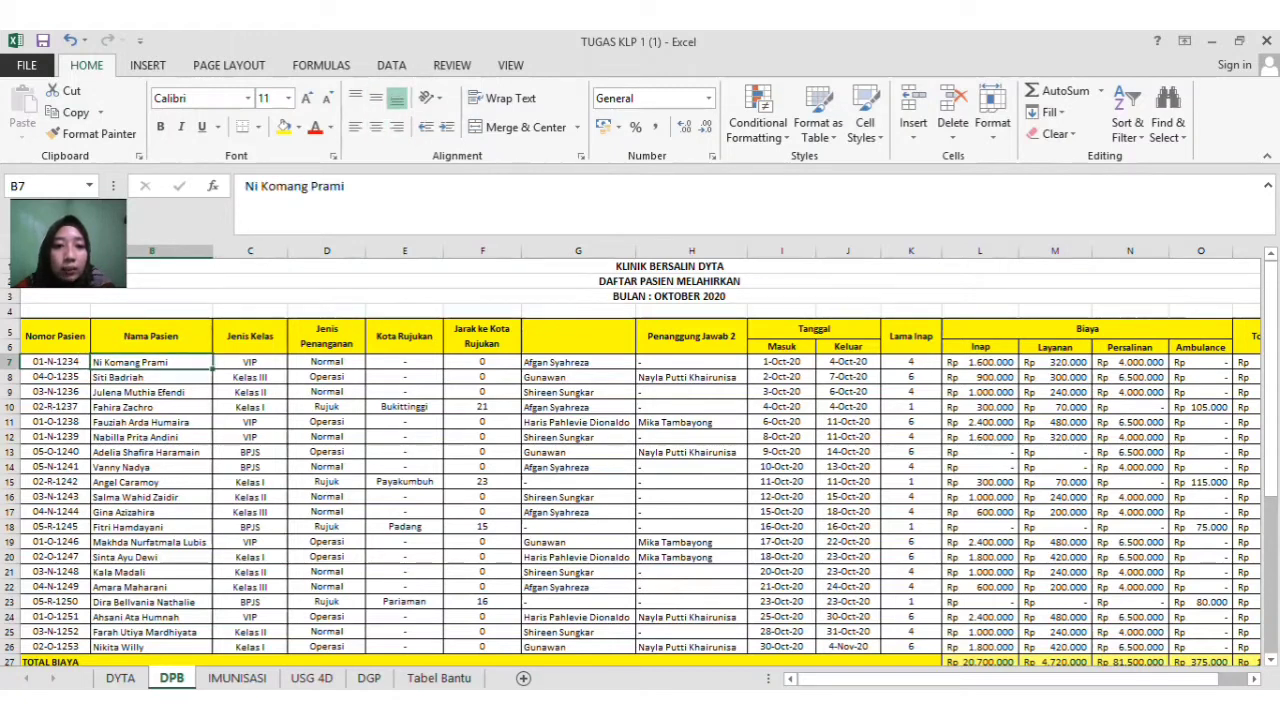
{"action": "left_click", "coordinate": [250, 337]}
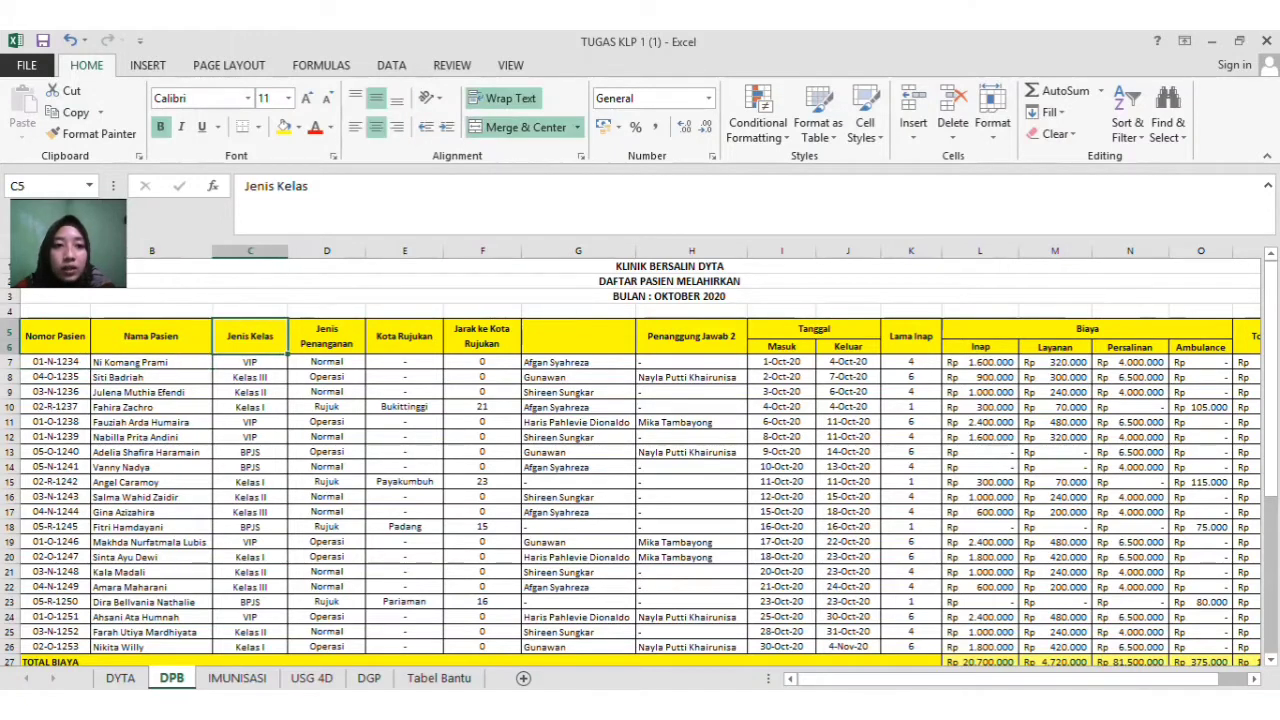
{"action": "left_click", "coordinate": [250, 362]}
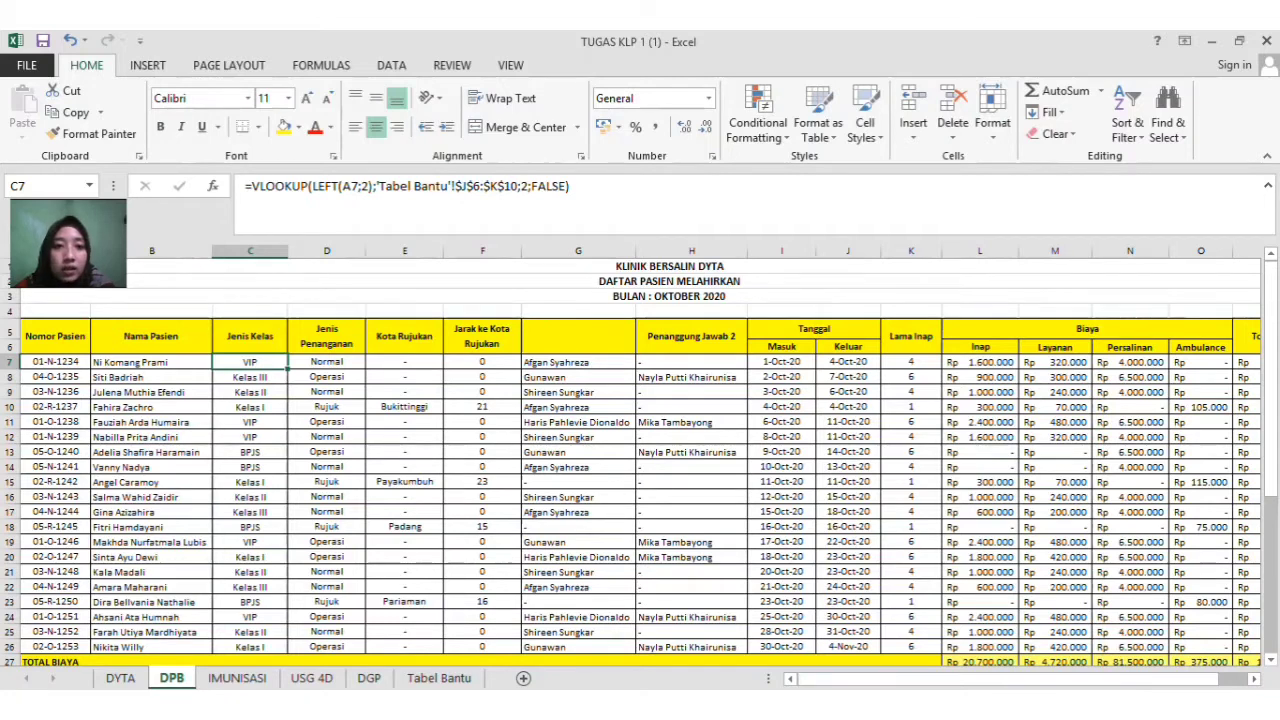
{"action": "left_click", "coordinate": [327, 362]}
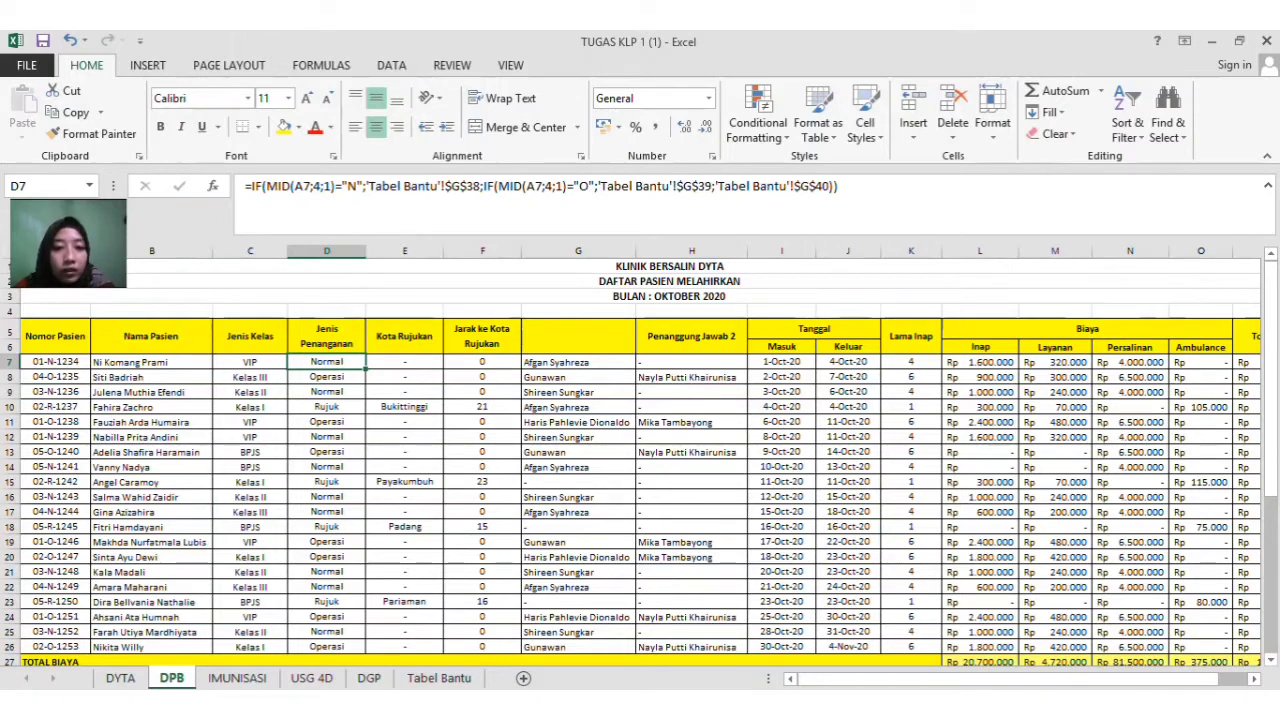
{"action": "left_click", "coordinate": [250, 362]}
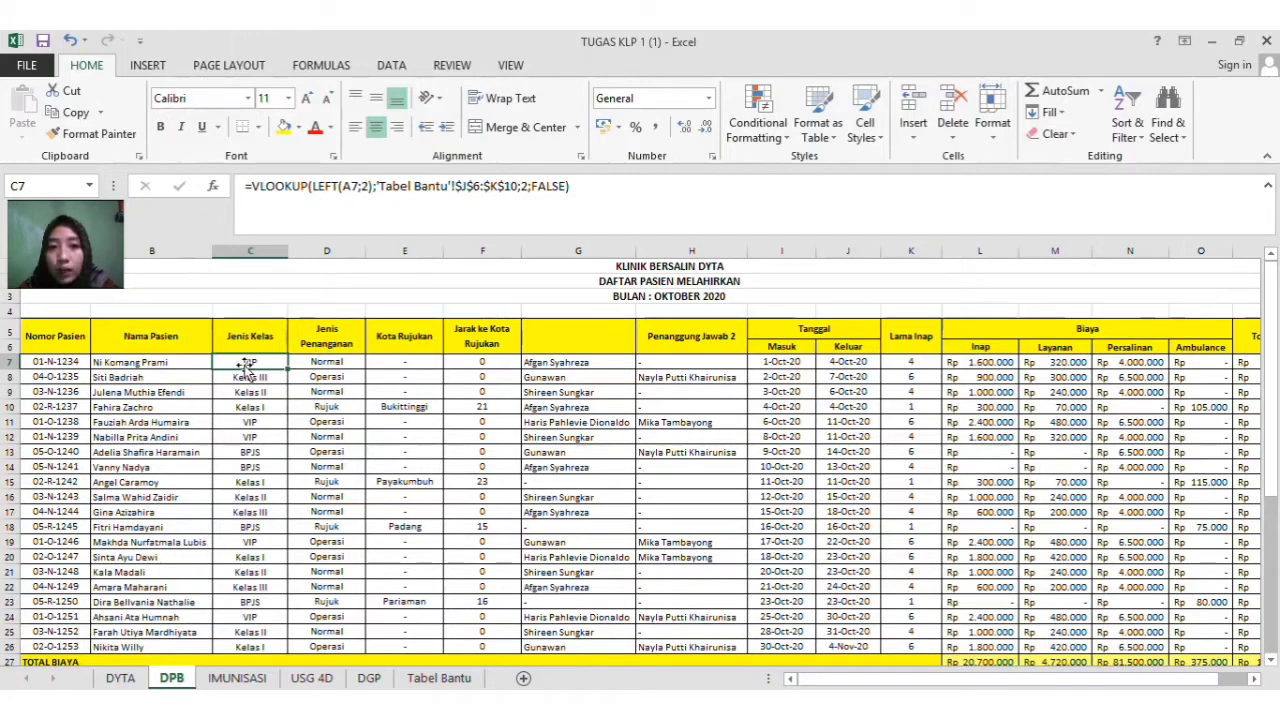
{"action": "left_click", "coordinate": [317, 364]}
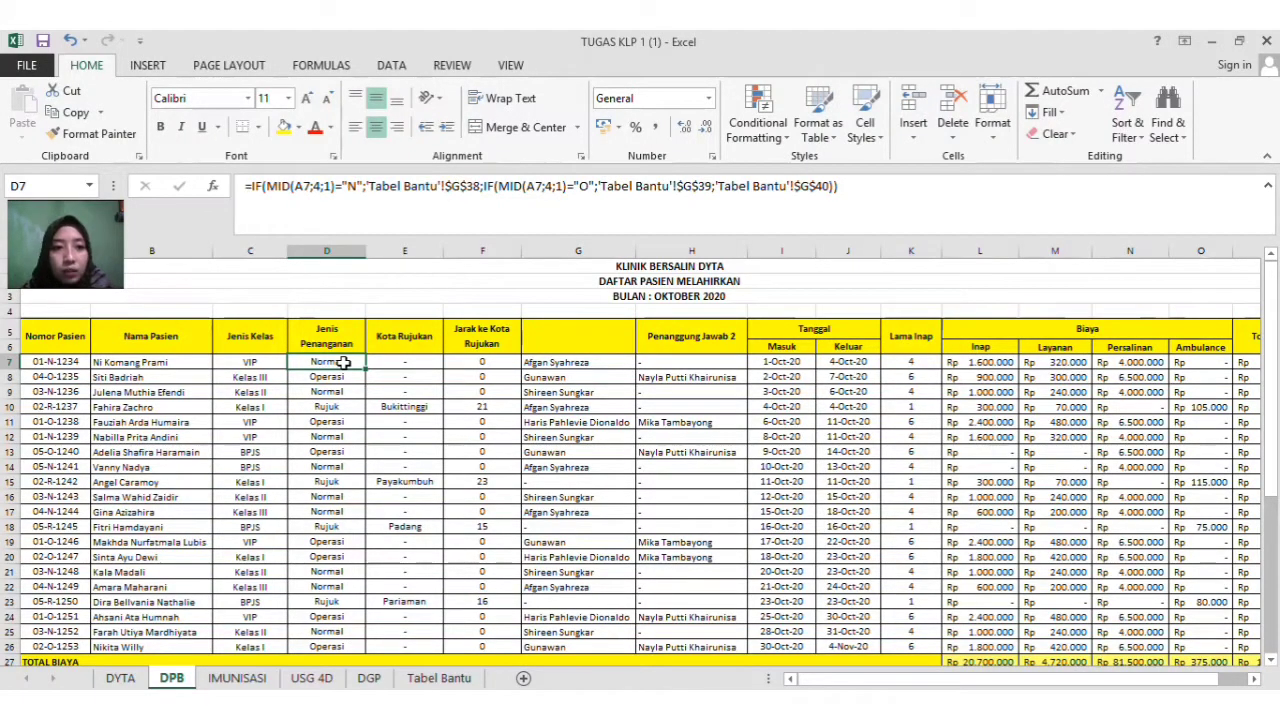
{"action": "left_click", "coordinate": [412, 362]}
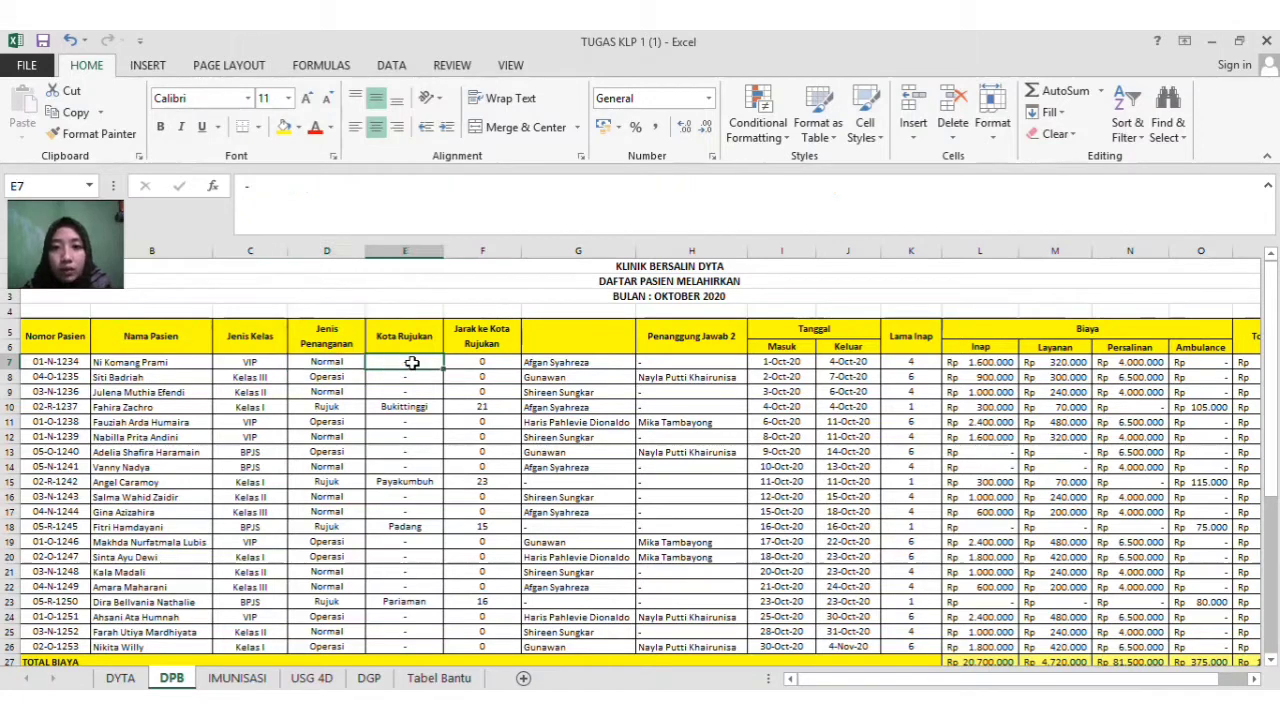
{"action": "left_click", "coordinate": [474, 366]}
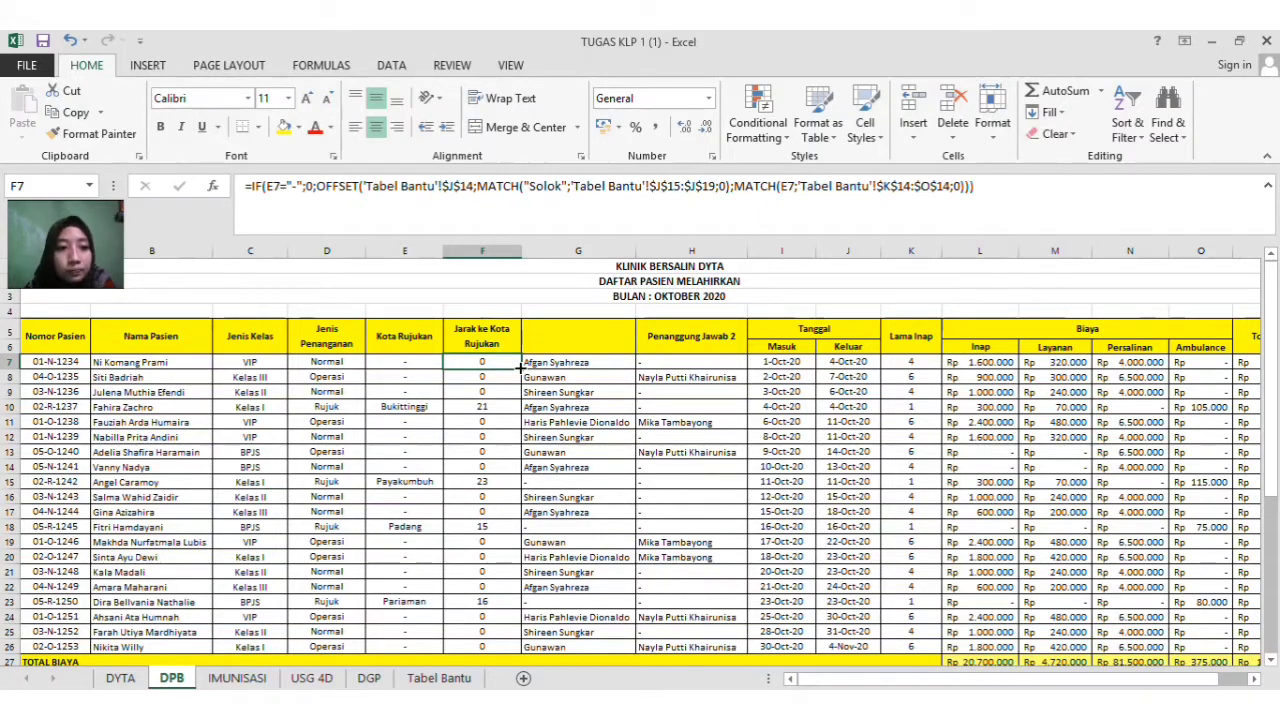
Step: Enter "Penanggun Jawab 1" as the column header in the empty merged cell G5
{"action": "left_click", "coordinate": [591, 342]}
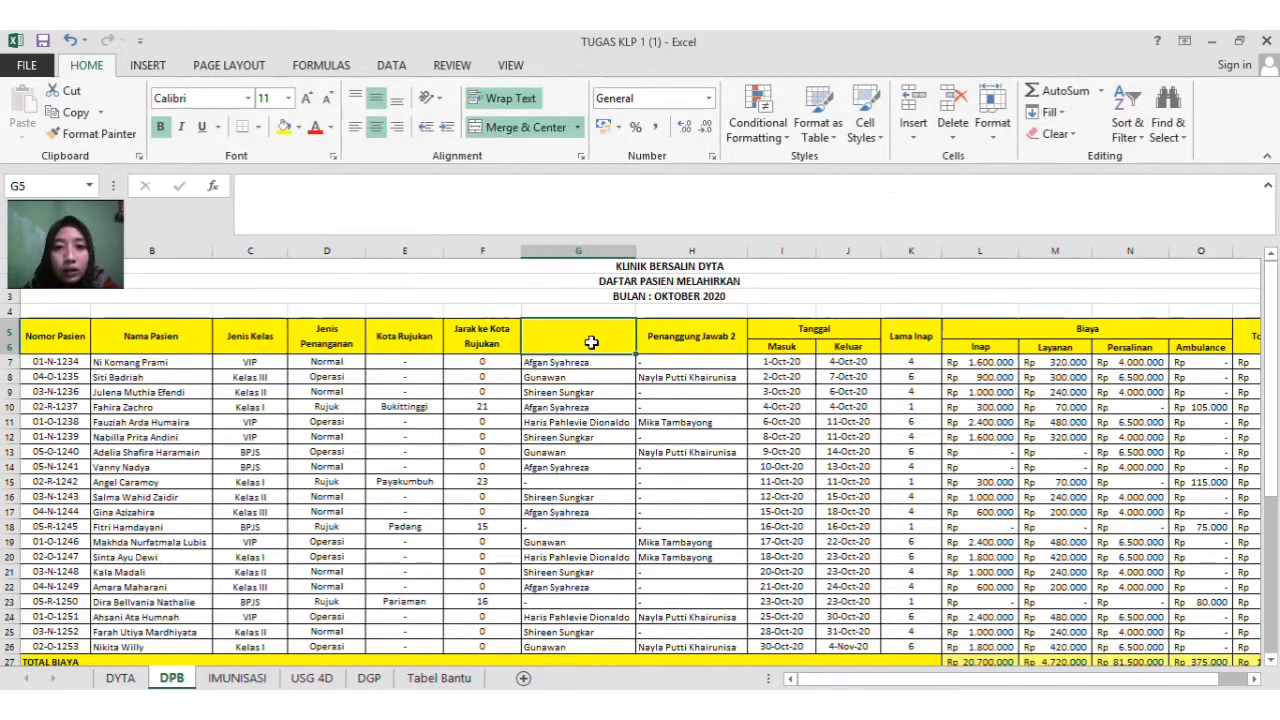
{"action": "type", "text": "P"}
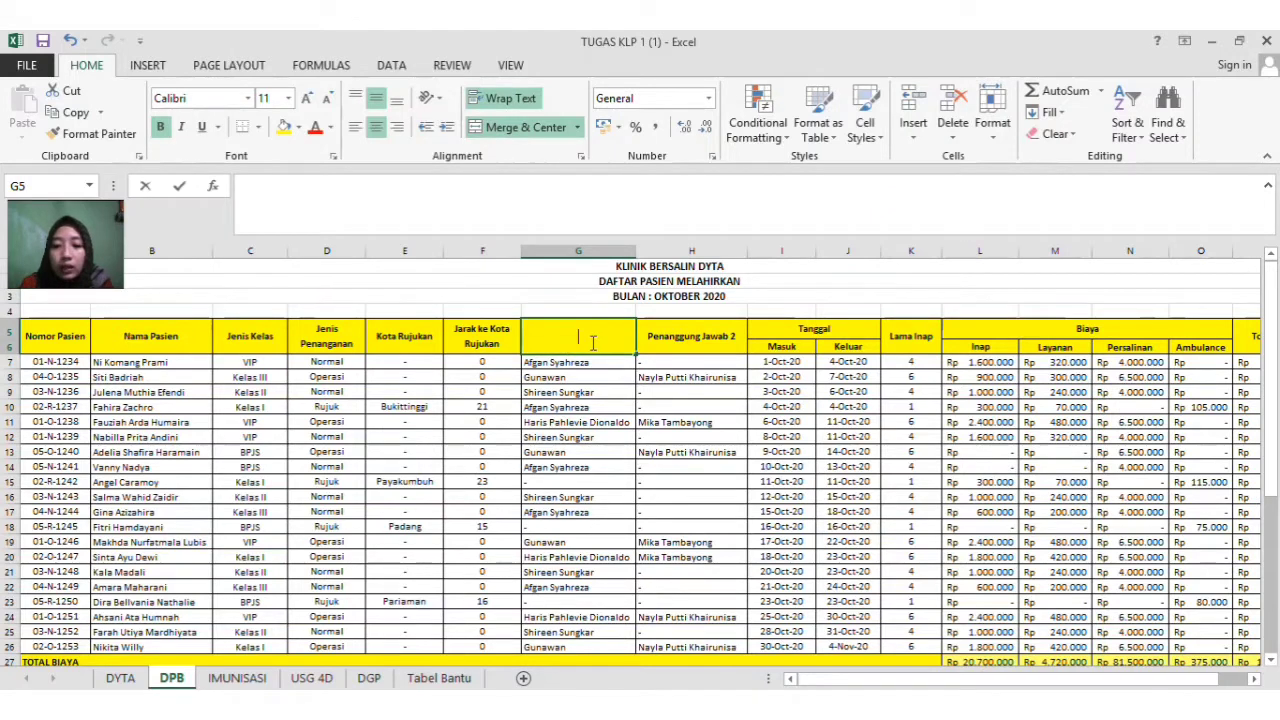
{"action": "type", "text": "ena"}
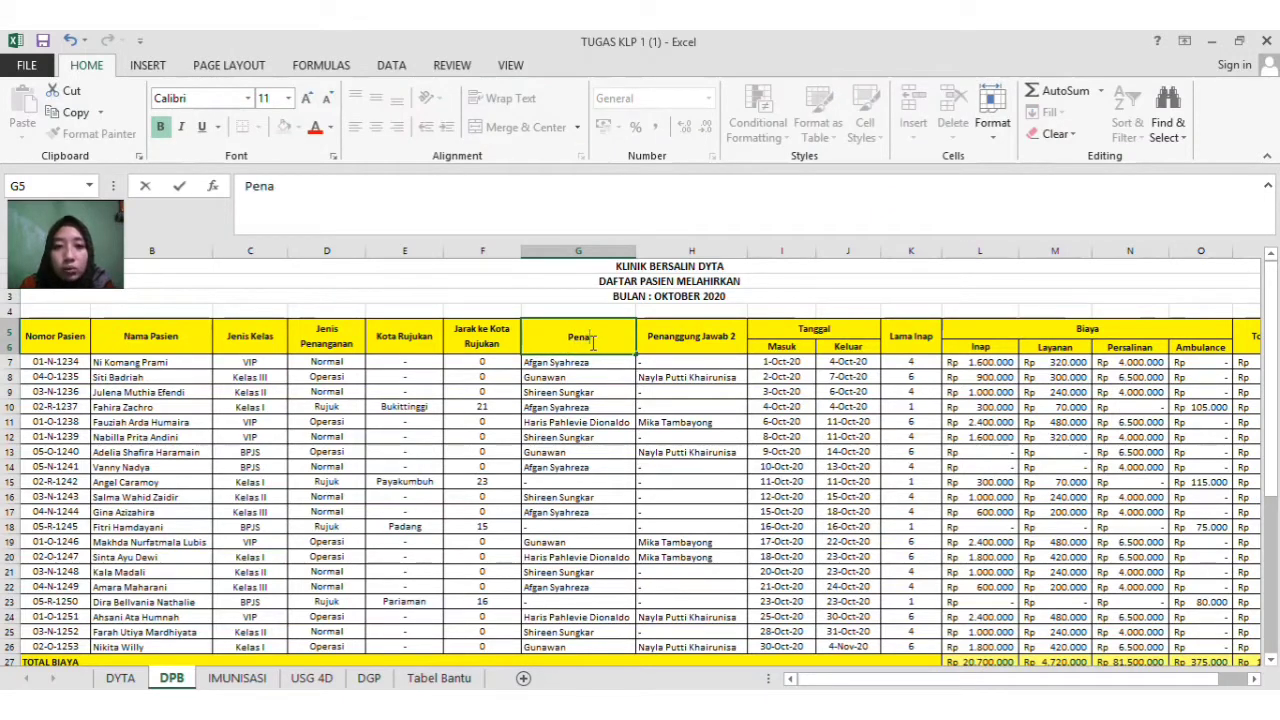
{"action": "type", "text": "ngg"}
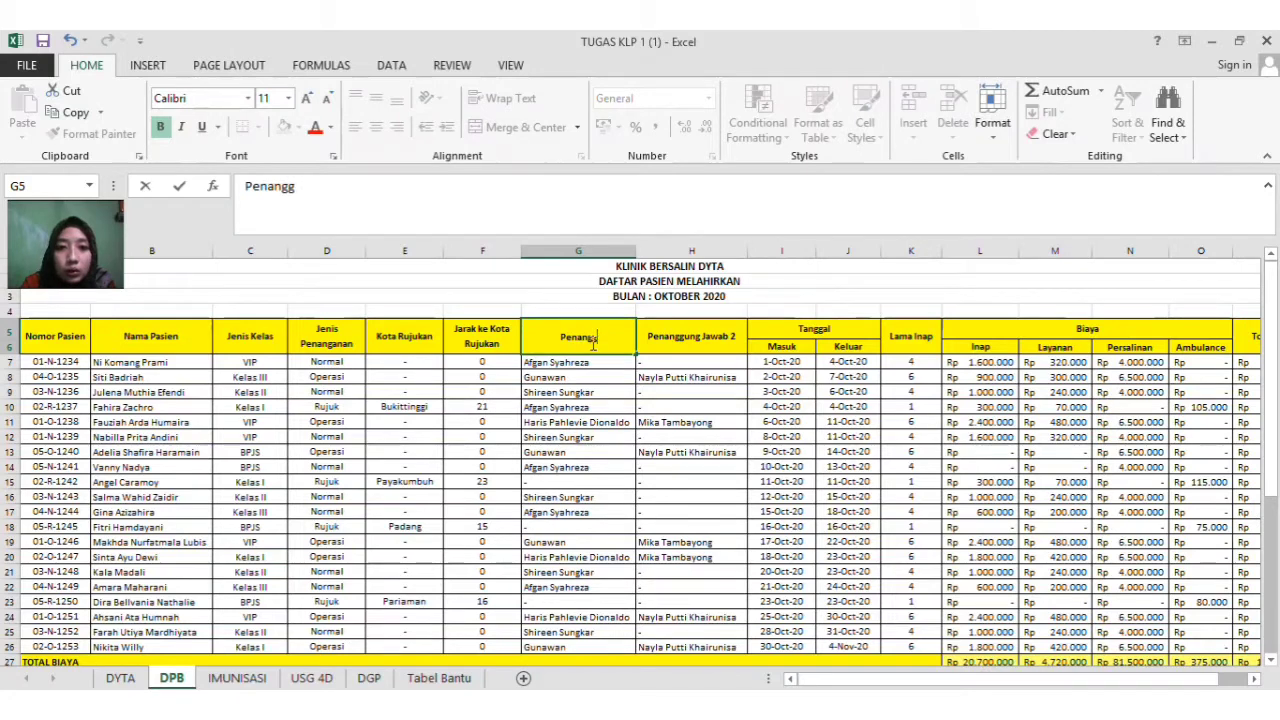
{"action": "type", "text": "un Jawa"}
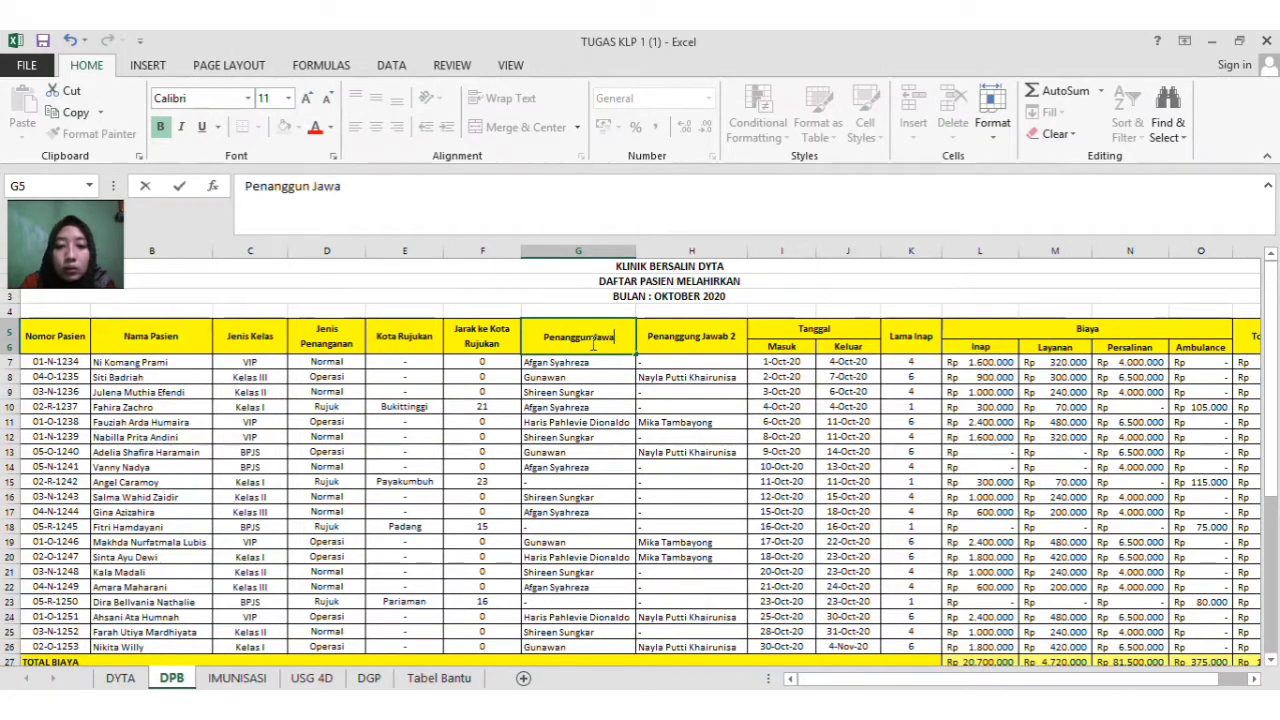
{"action": "type", "text": "b 1"}
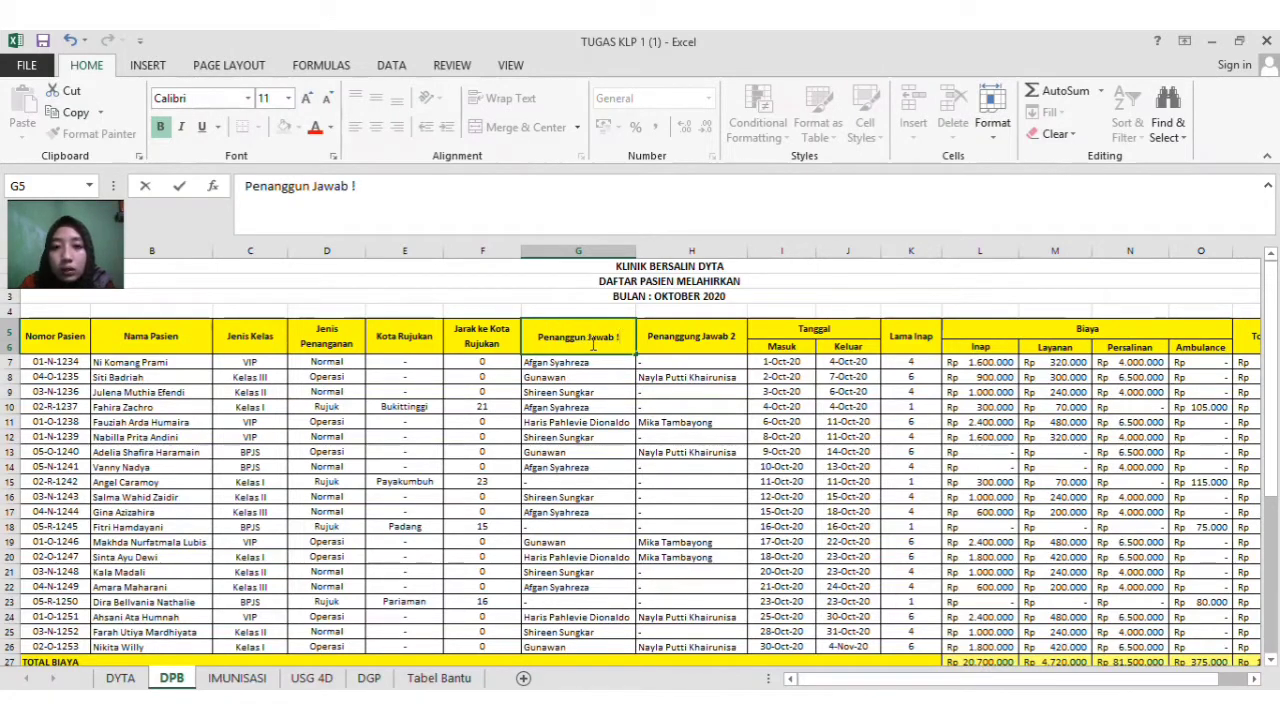
{"action": "key", "text": "BackSpace"}
{"action": "type", "text": "1"}
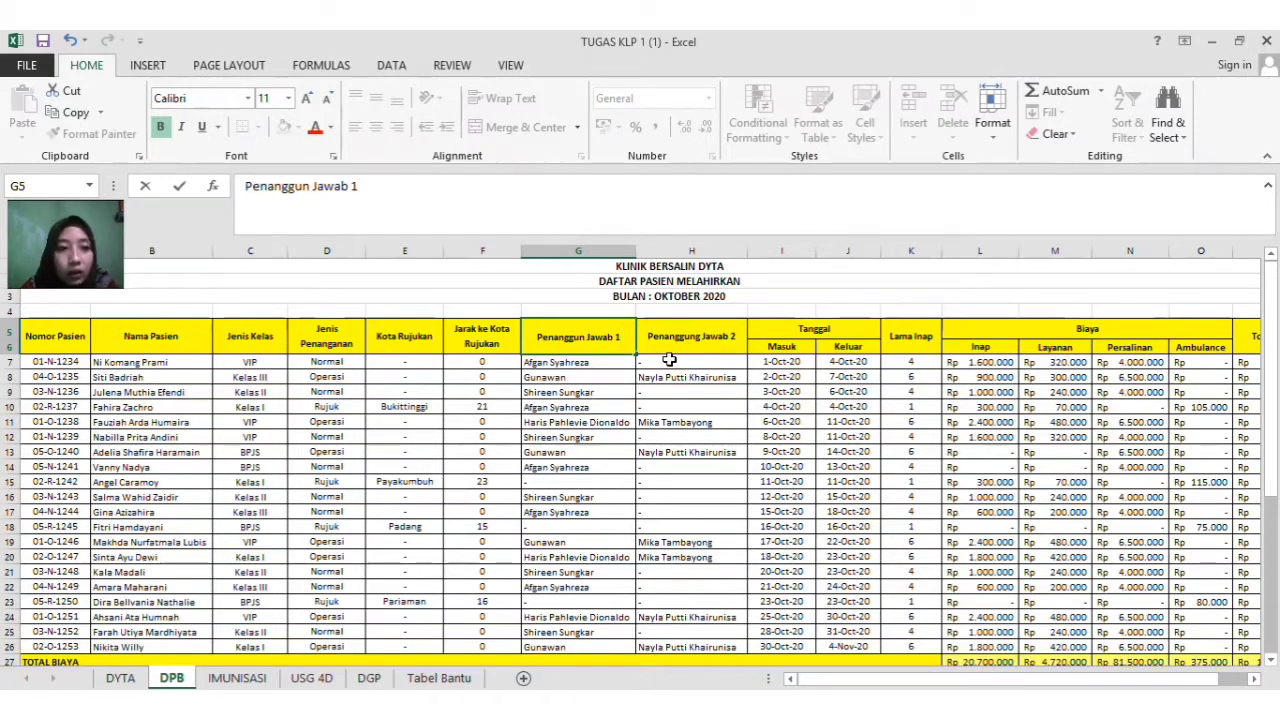
{"action": "left_click", "coordinate": [903, 362]}
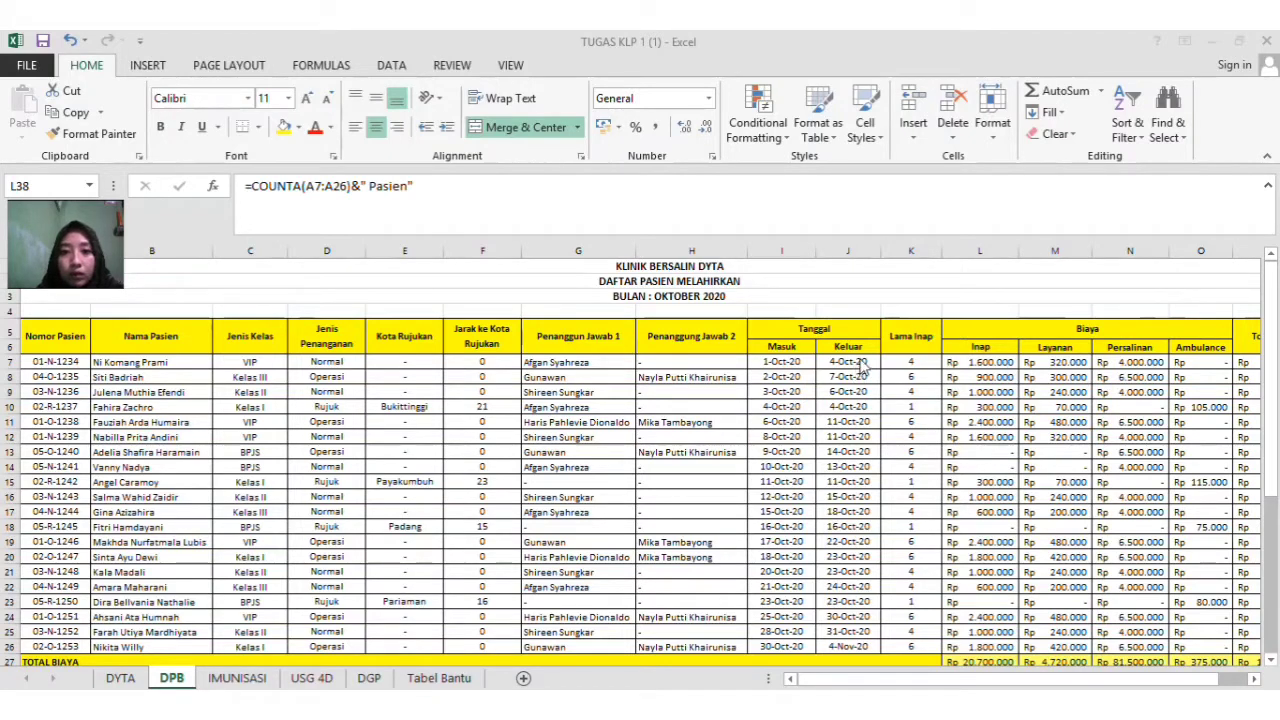
Step: Examine the Lama Inap formula in K7 and the Tanggal Keluar formula in J7
{"action": "left_click", "coordinate": [895, 355]}
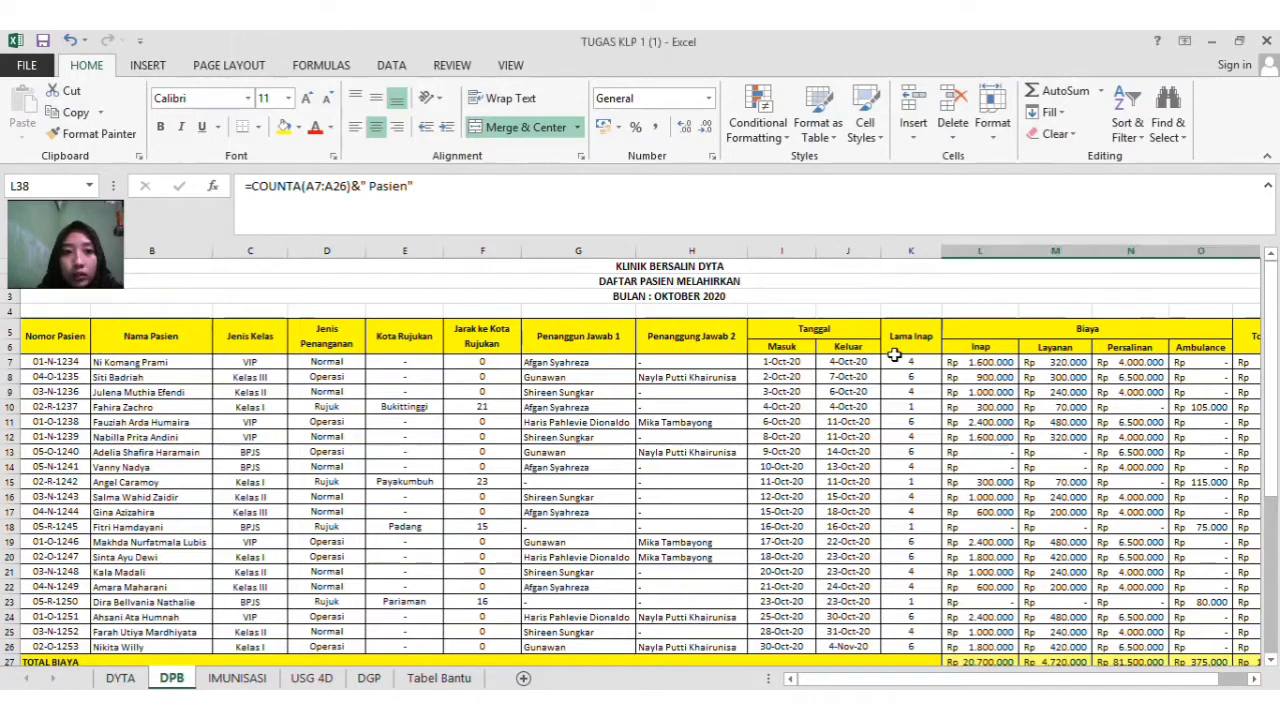
{"action": "left_click", "coordinate": [895, 360]}
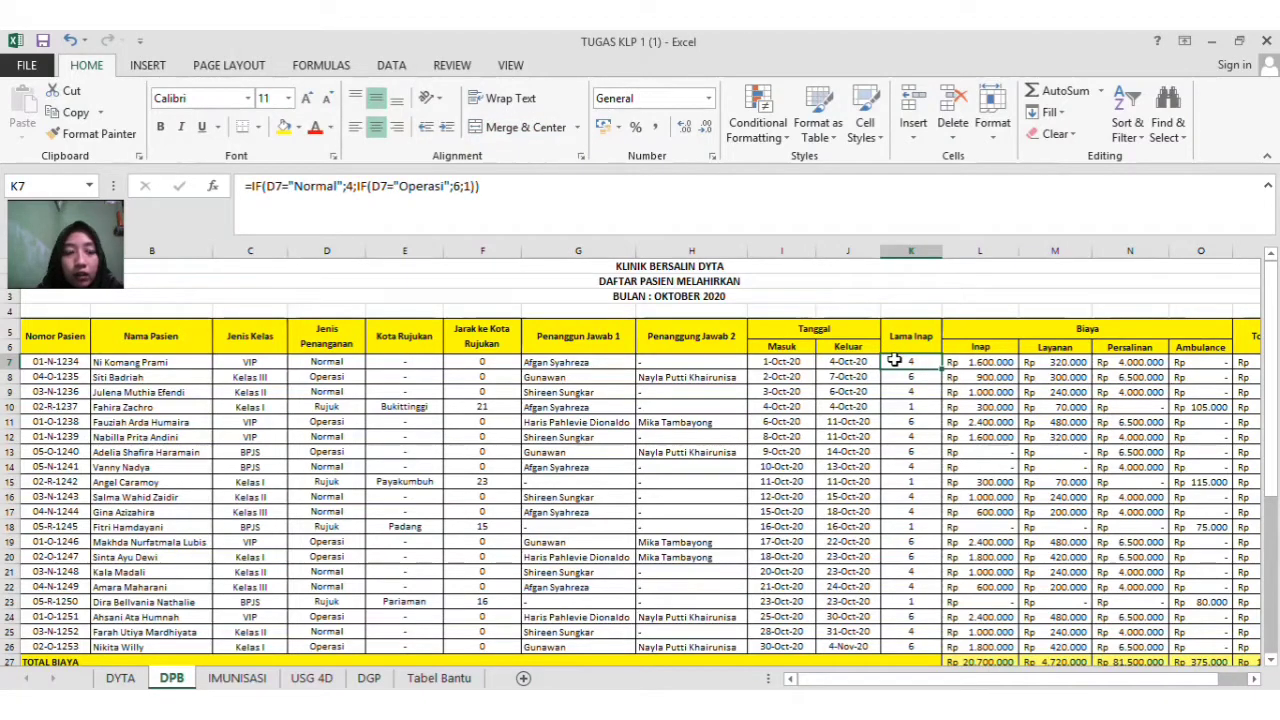
{"action": "left_click", "coordinate": [860, 362]}
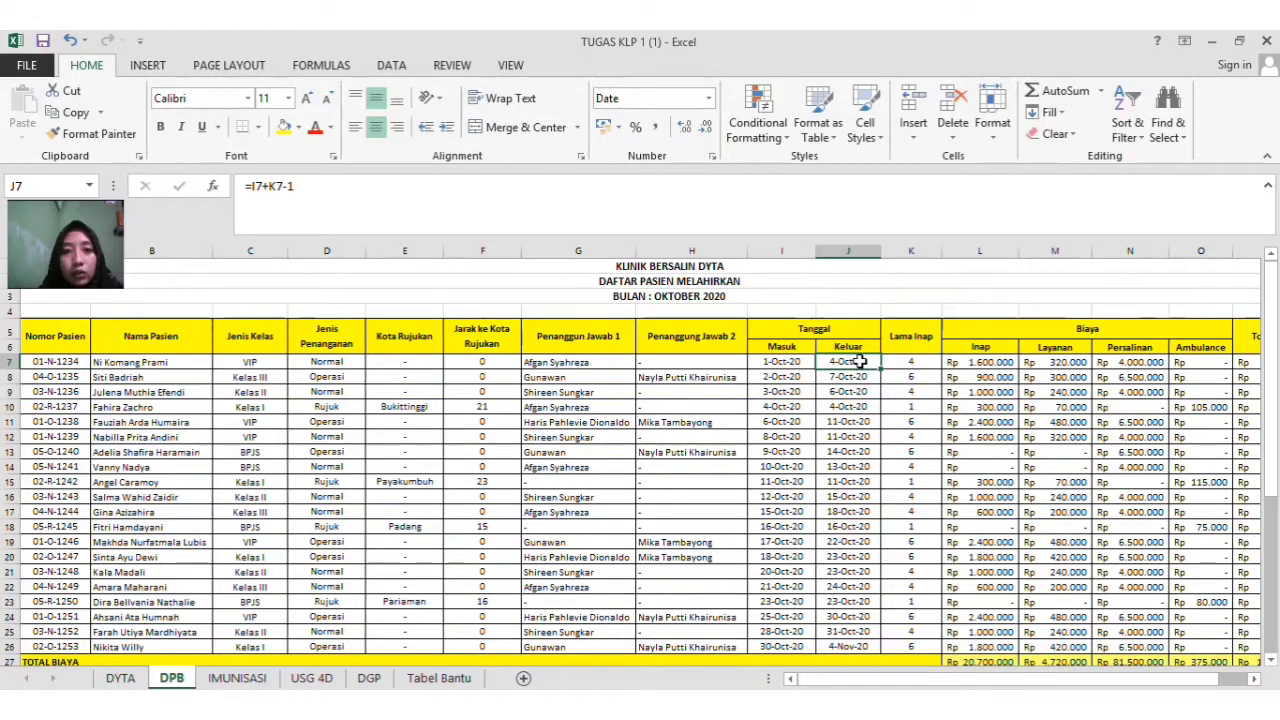
Step: Examine the first patient's Lama Inap formula and the formulas behind the Biaya columns and Total Bayar in row 7
{"action": "left_click", "coordinate": [916, 362]}
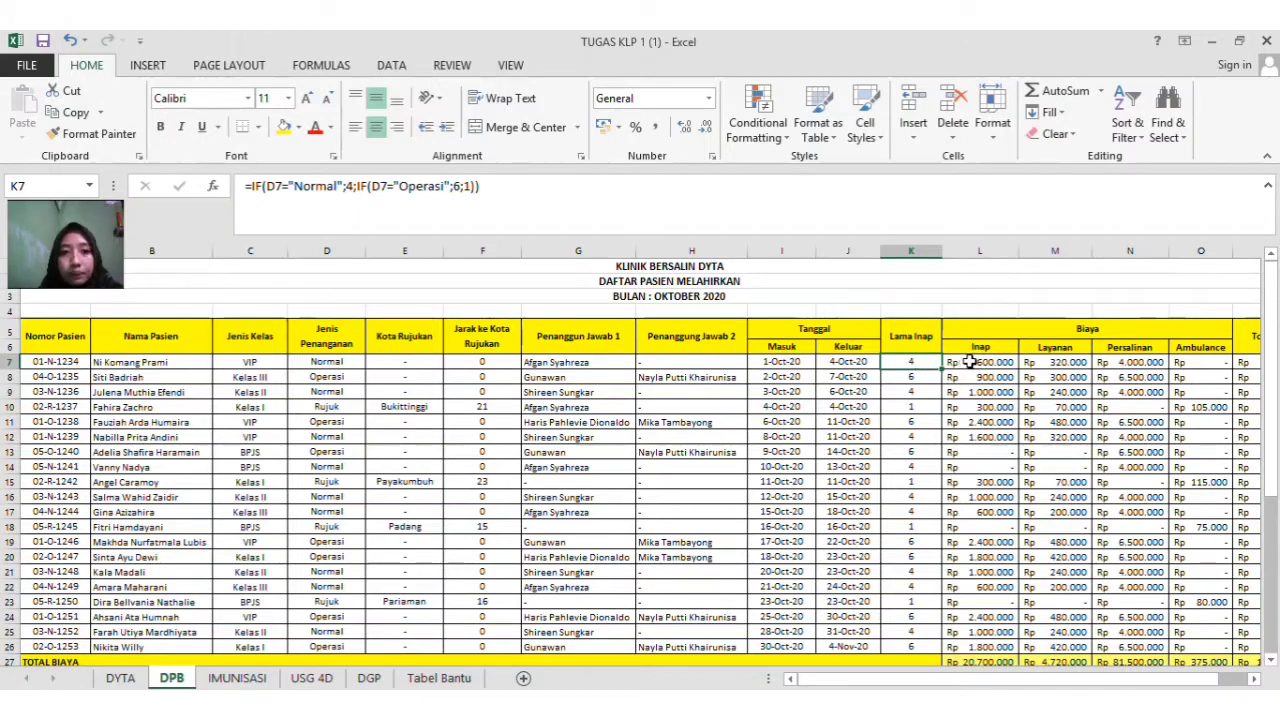
{"action": "left_click", "coordinate": [1088, 320]}
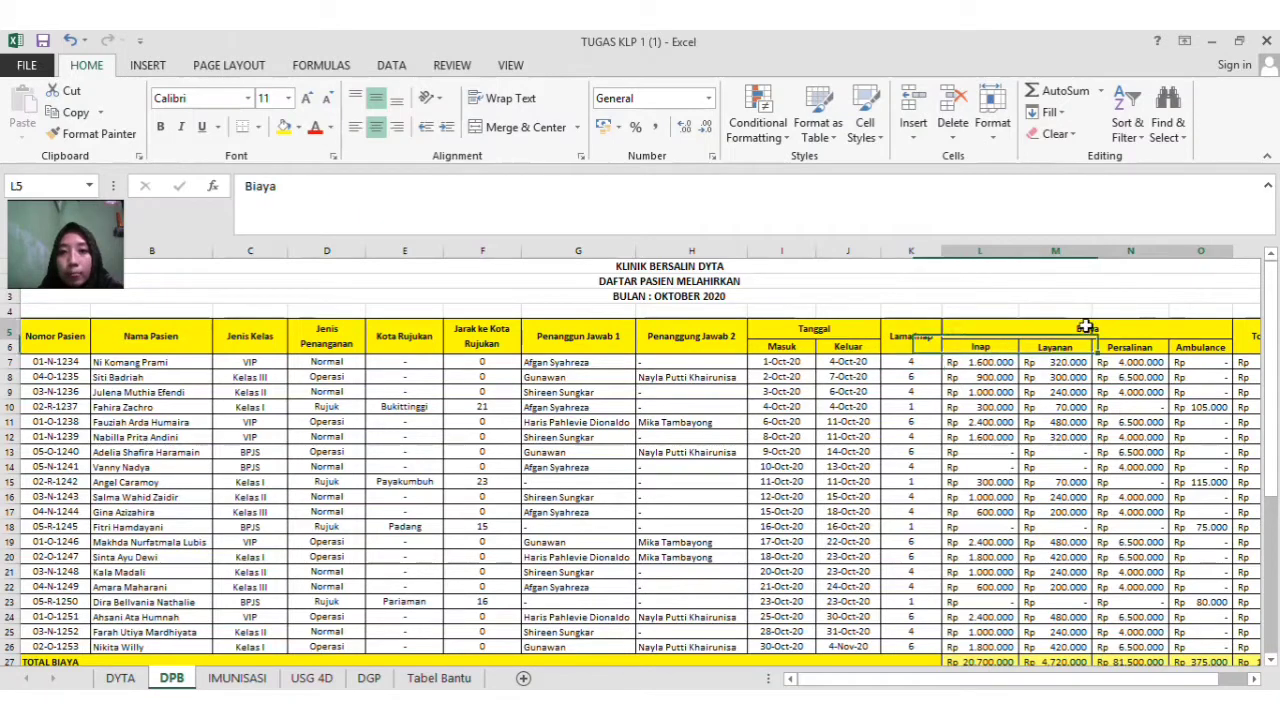
{"action": "left_click", "coordinate": [968, 366]}
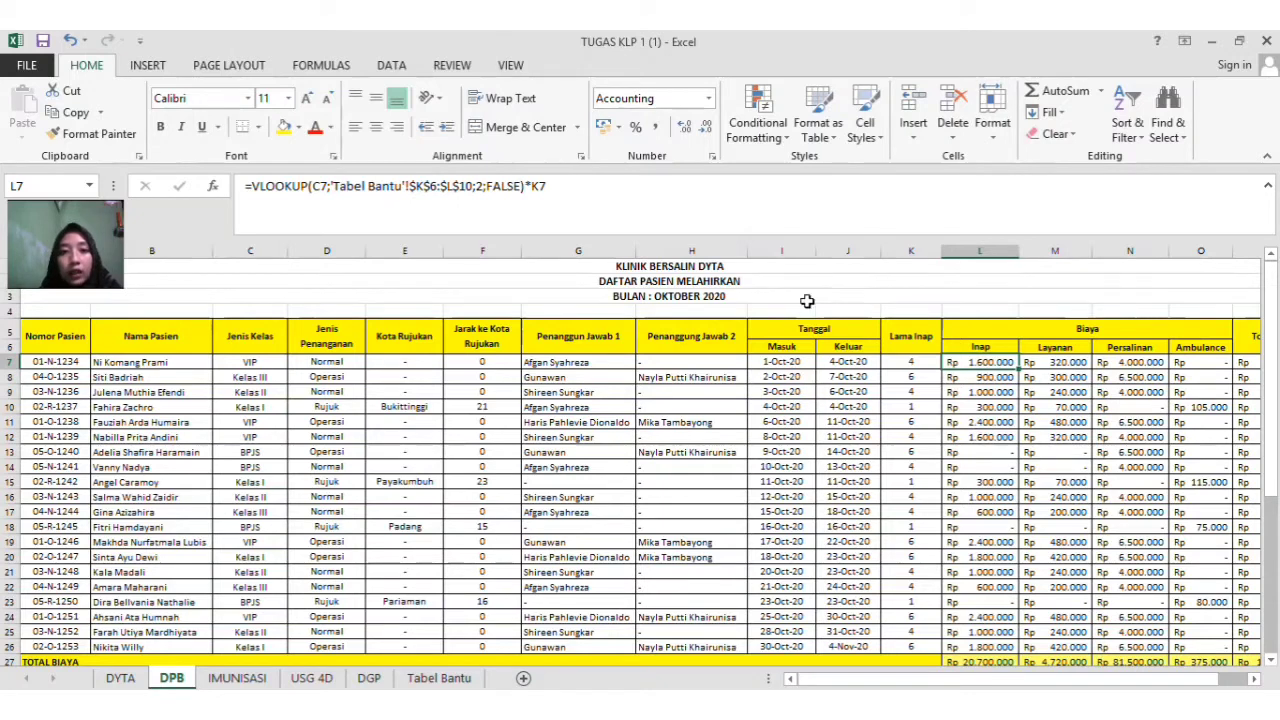
{"action": "left_click", "coordinate": [1055, 363]}
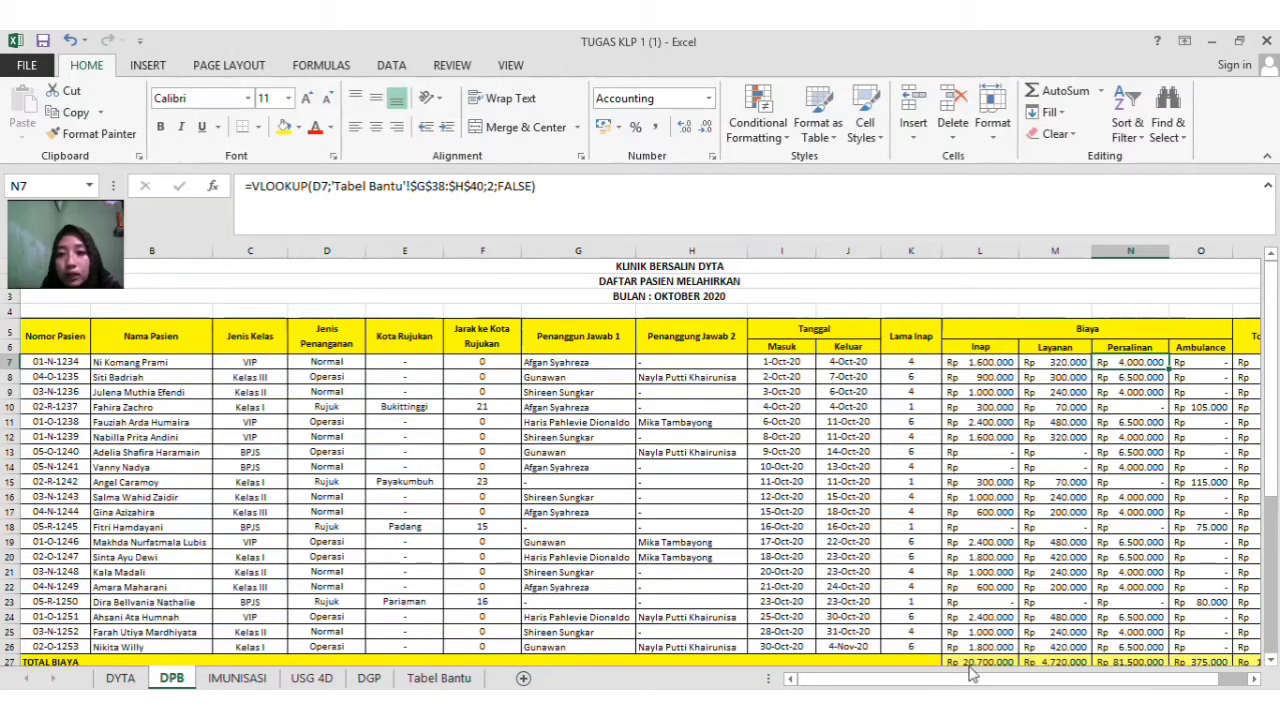
{"action": "left_click_drag", "start_coordinate": [975, 682], "coordinate": [1035, 683]}
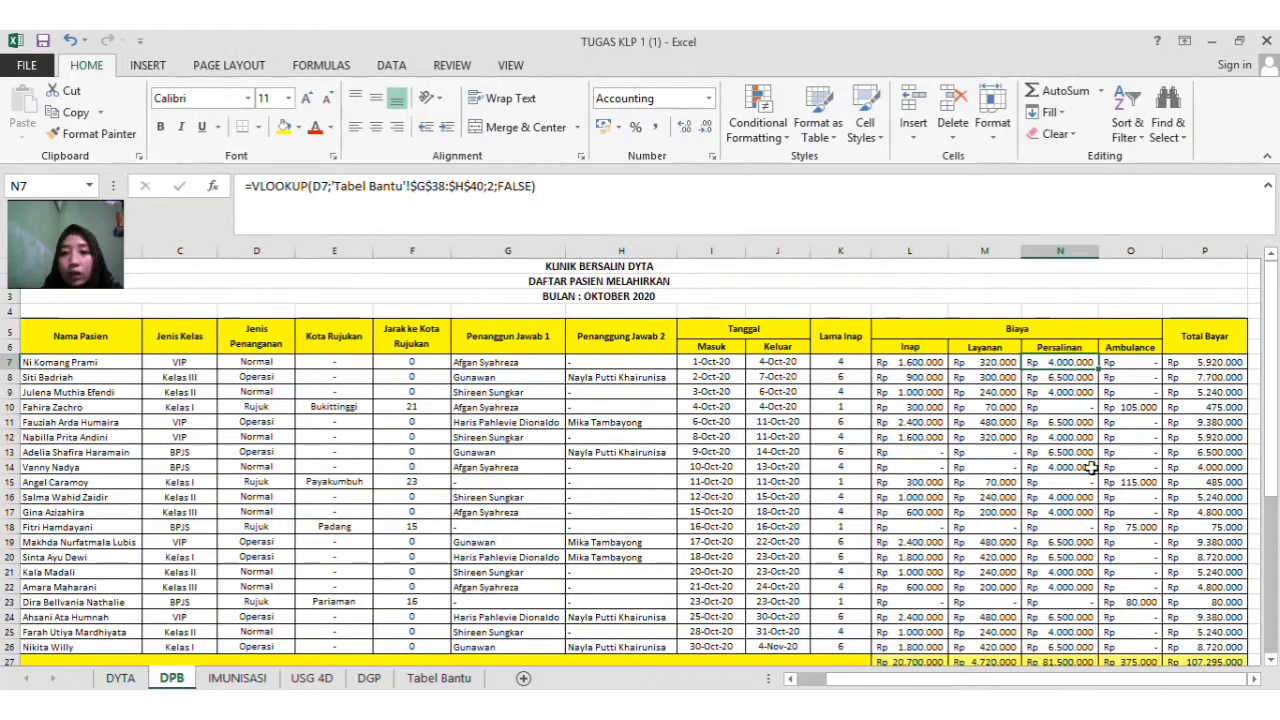
{"action": "left_click", "coordinate": [1125, 364]}
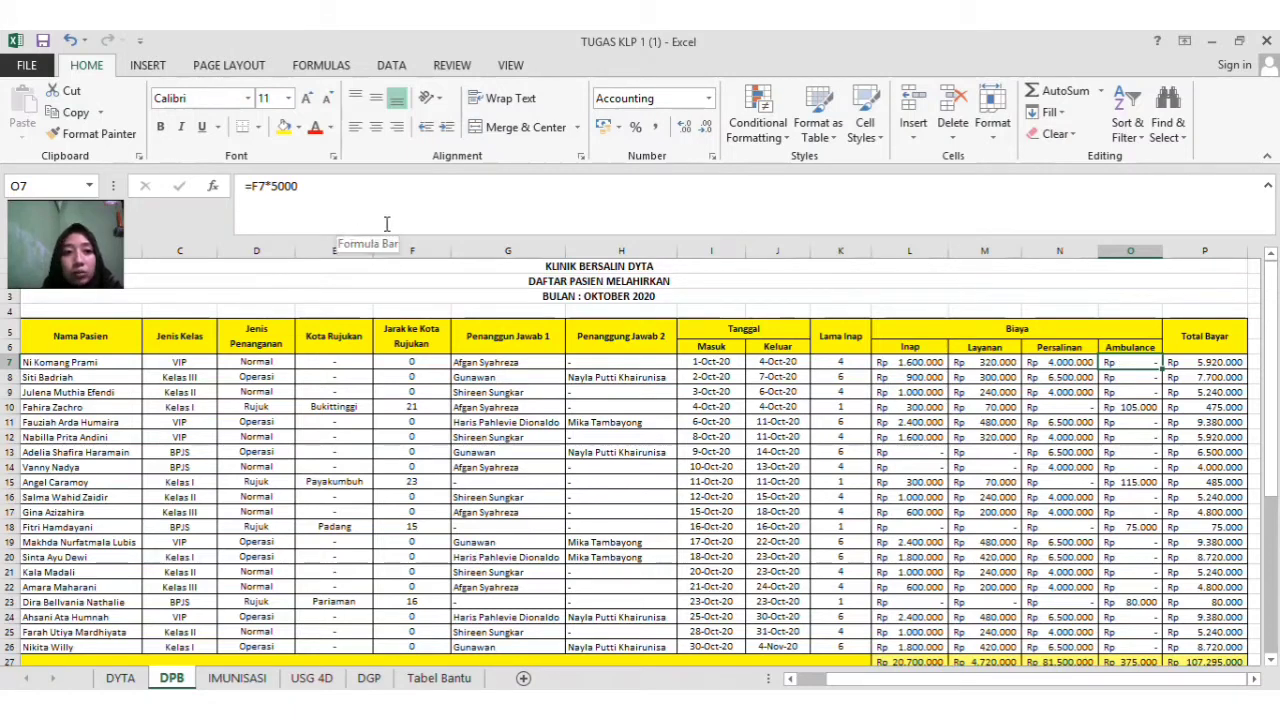
{"action": "left_click", "coordinate": [1209, 364]}
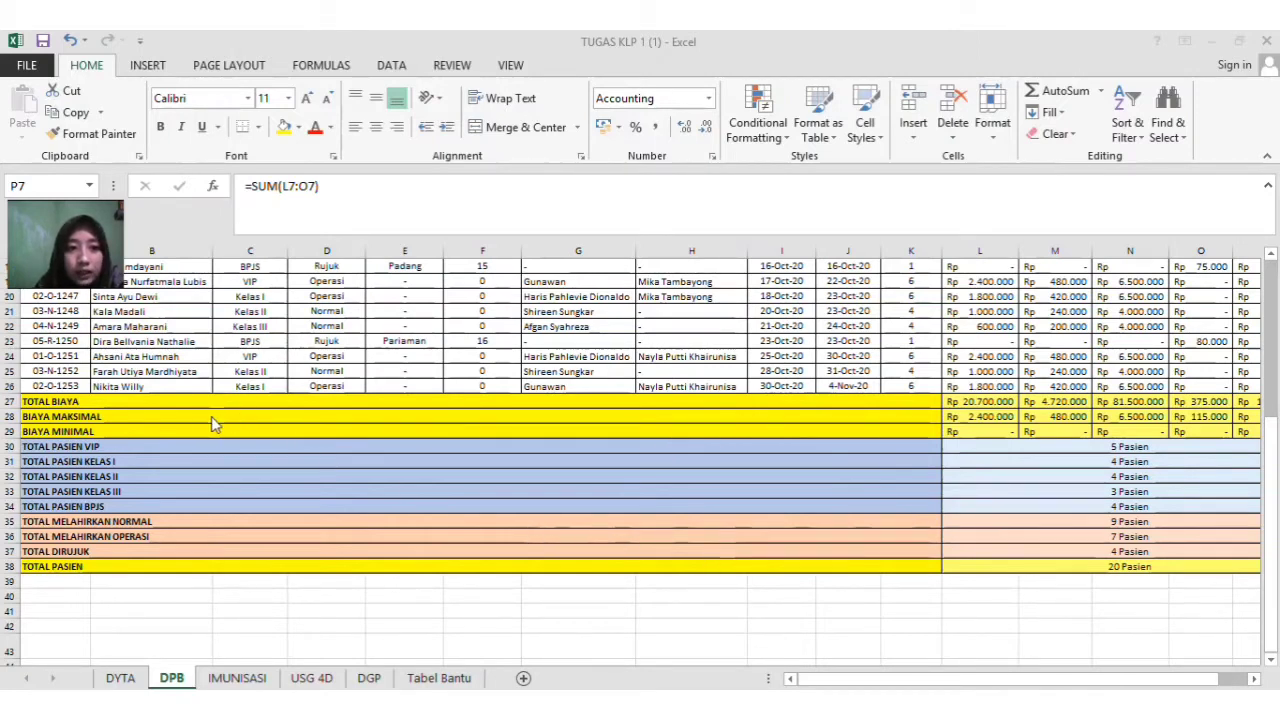
Step: Examine the summary formulas below the patient list for Biaya Minimal, Total Pasien VIP, Total Melahirkan Normal and Total Pasien
{"action": "left_click", "coordinate": [950, 437]}
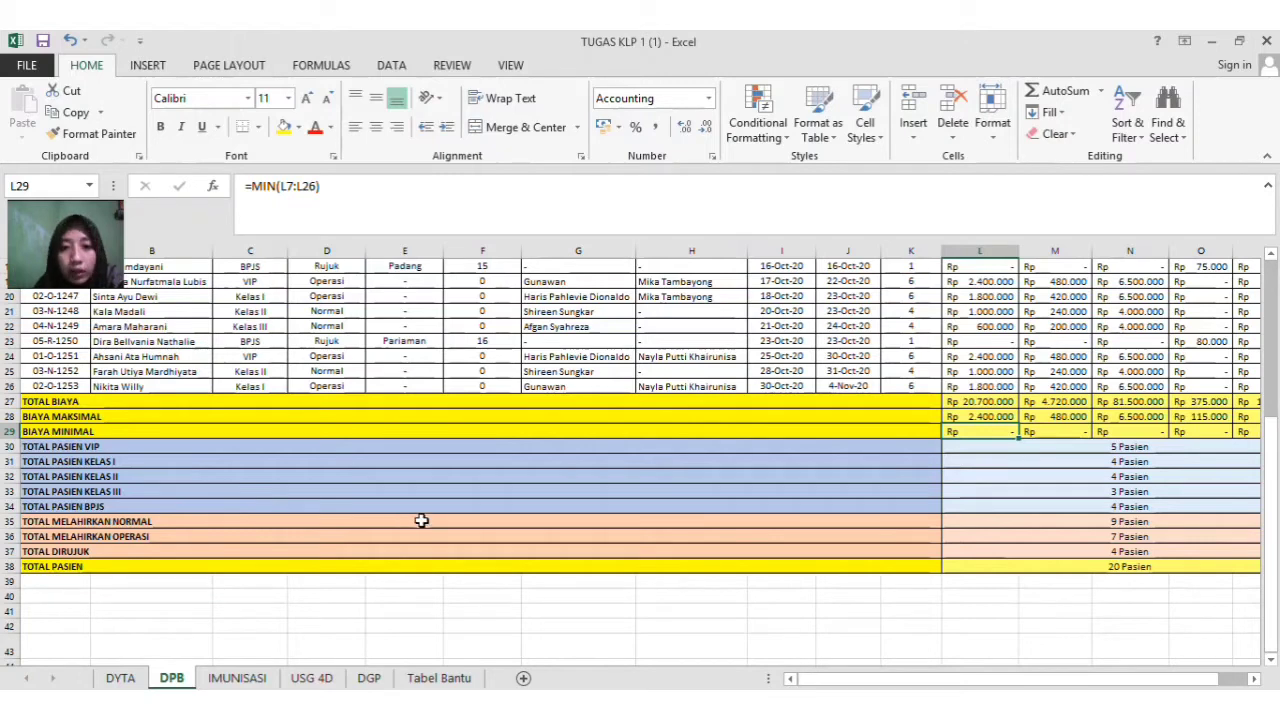
{"action": "left_click", "coordinate": [996, 450]}
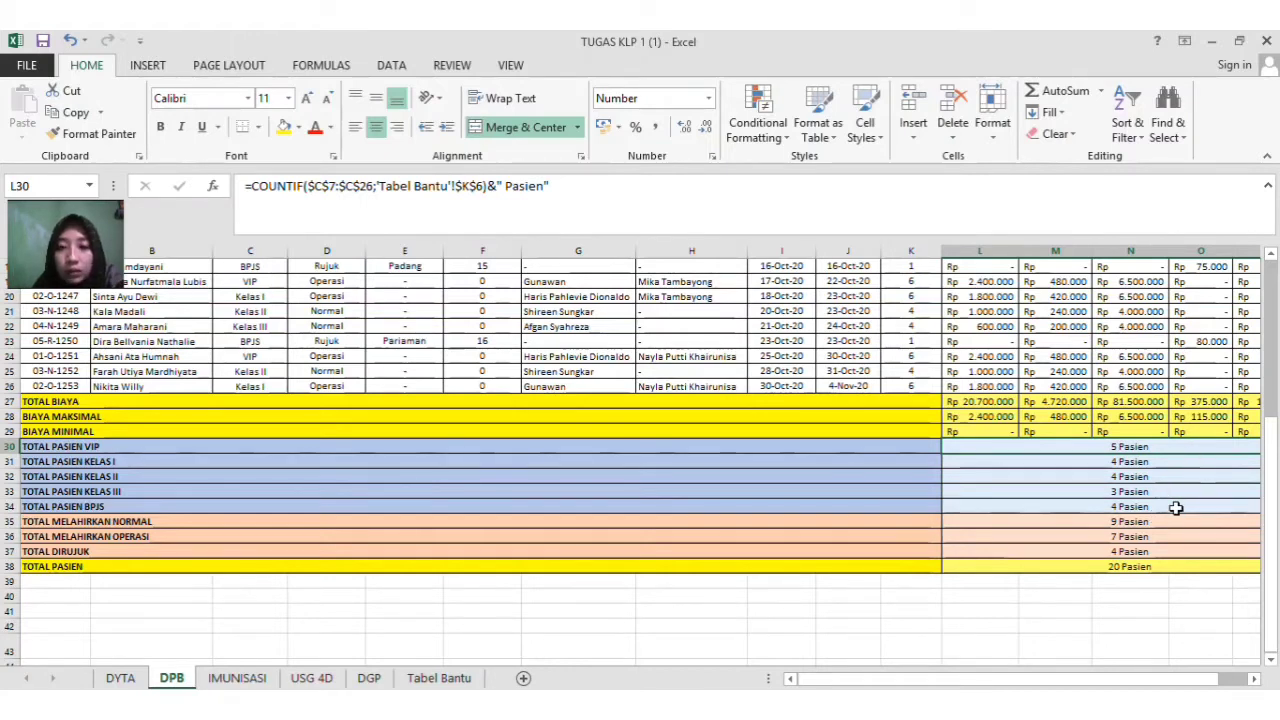
{"action": "left_click", "coordinate": [1101, 521]}
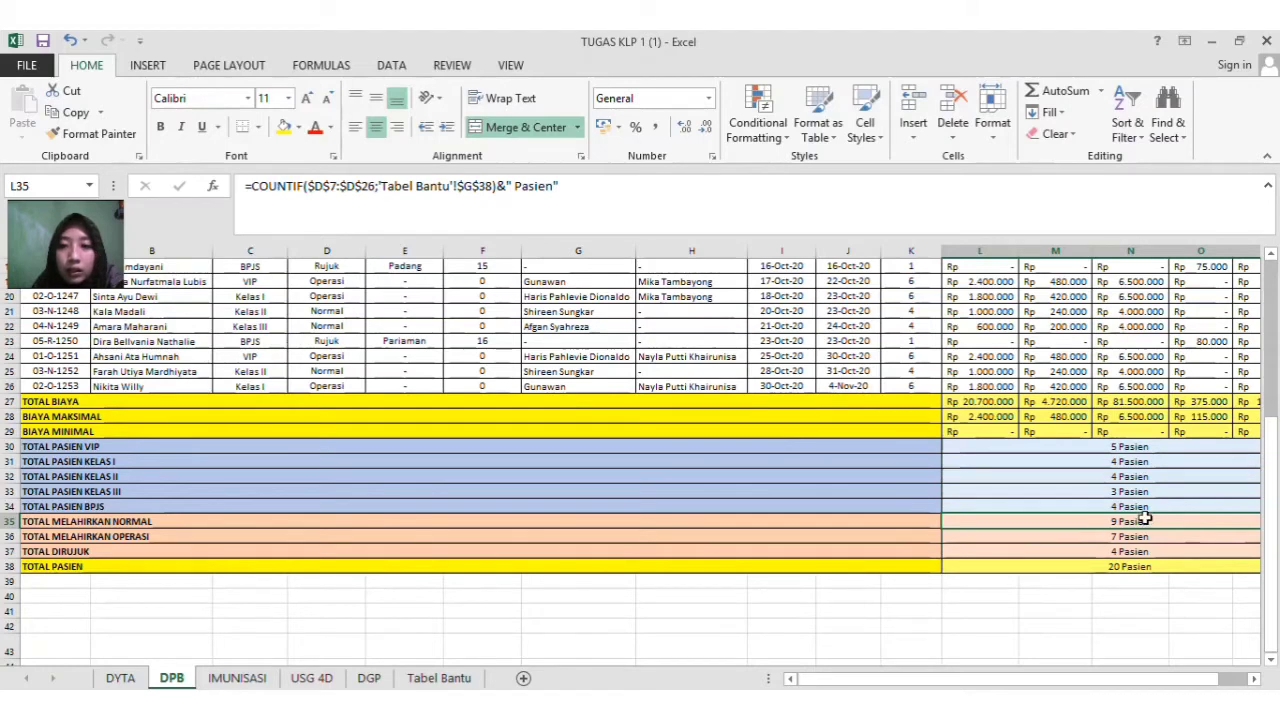
{"action": "left_click", "coordinate": [1131, 566]}
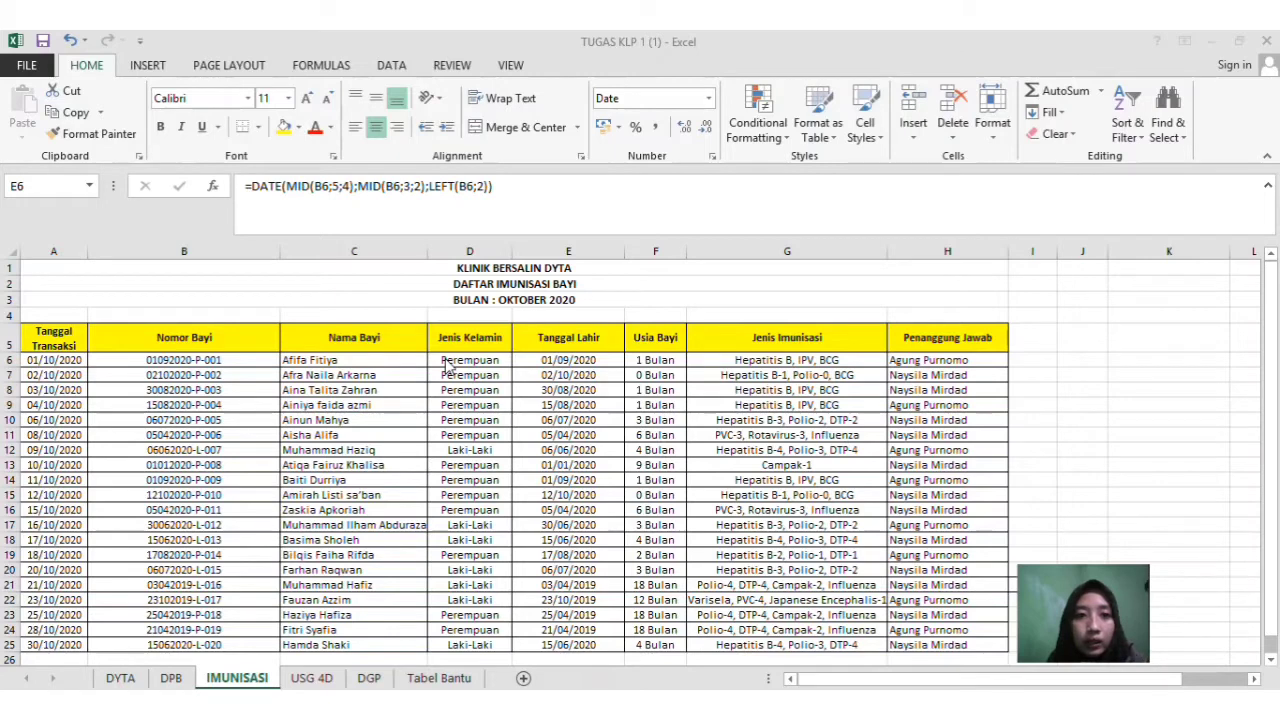
Step: Review the column headers of the IMUNISASI sheet in row 5, from Tanggal Transaksi through Penanggung Jawab
{"action": "left_click", "coordinate": [72, 338]}
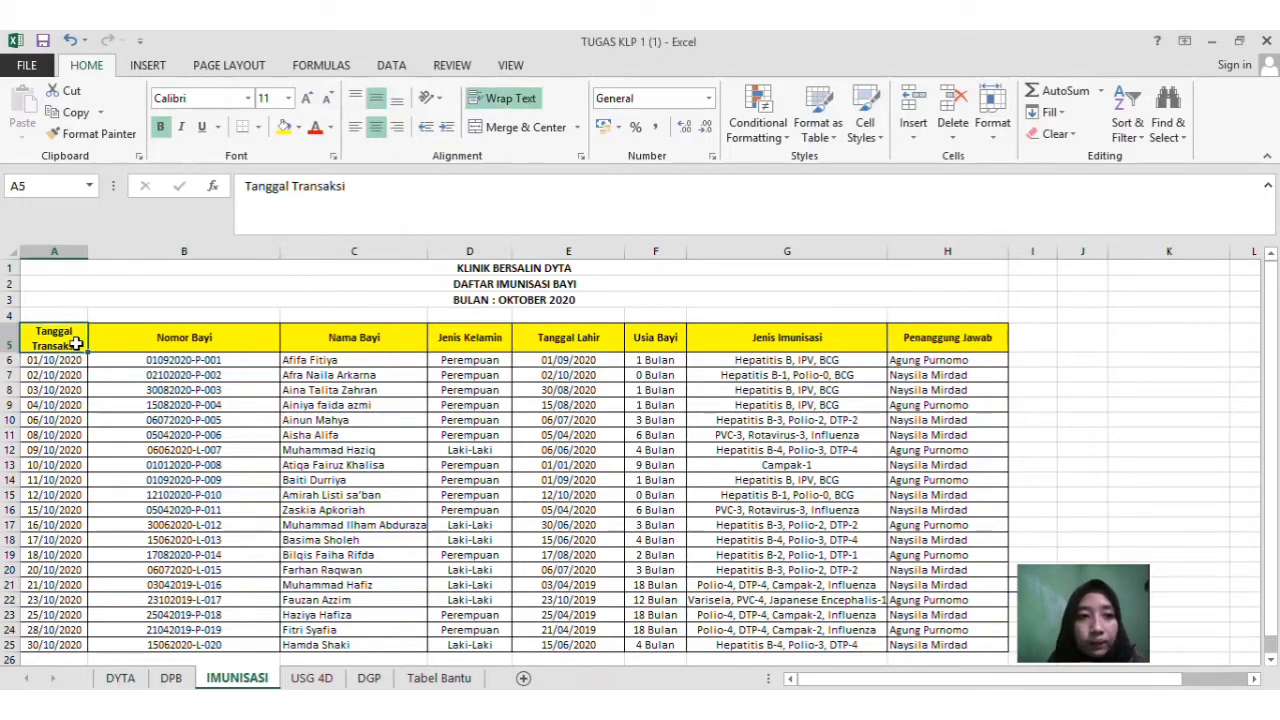
{"action": "left_click", "coordinate": [149, 340]}
{"action": "left_click", "coordinate": [320, 338]}
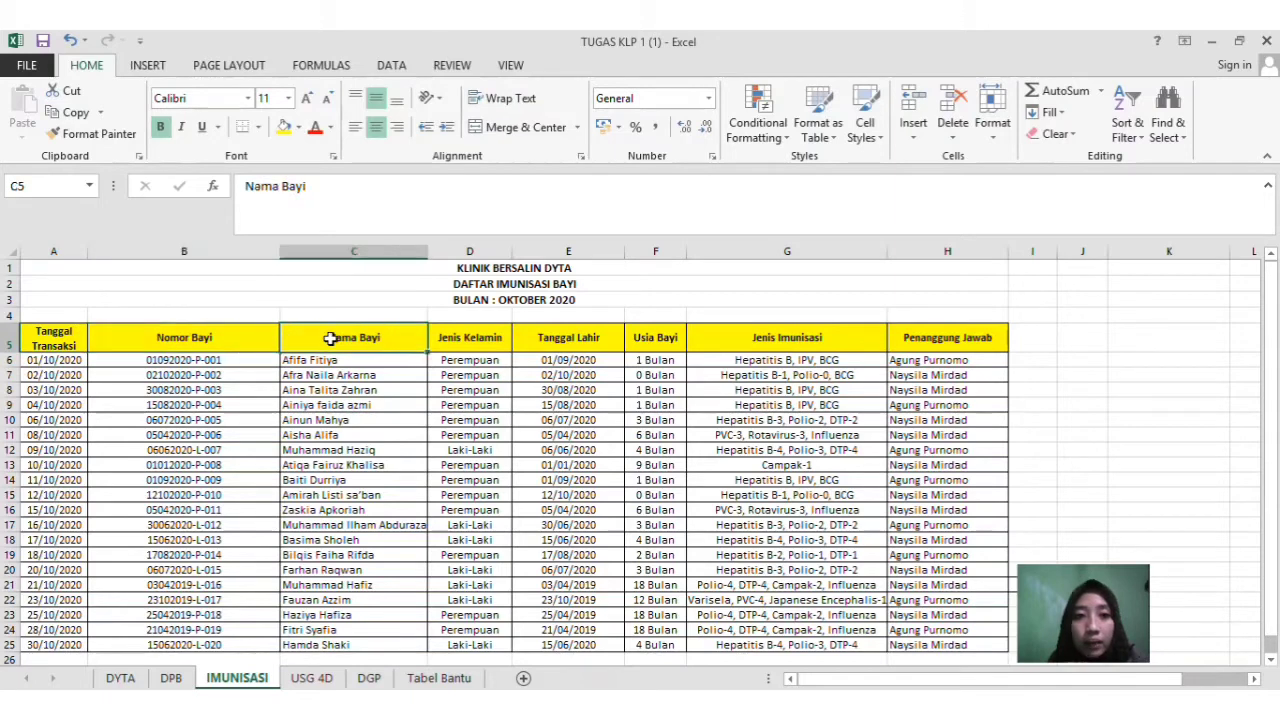
{"action": "left_click", "coordinate": [472, 345]}
{"action": "left_click", "coordinate": [602, 336]}
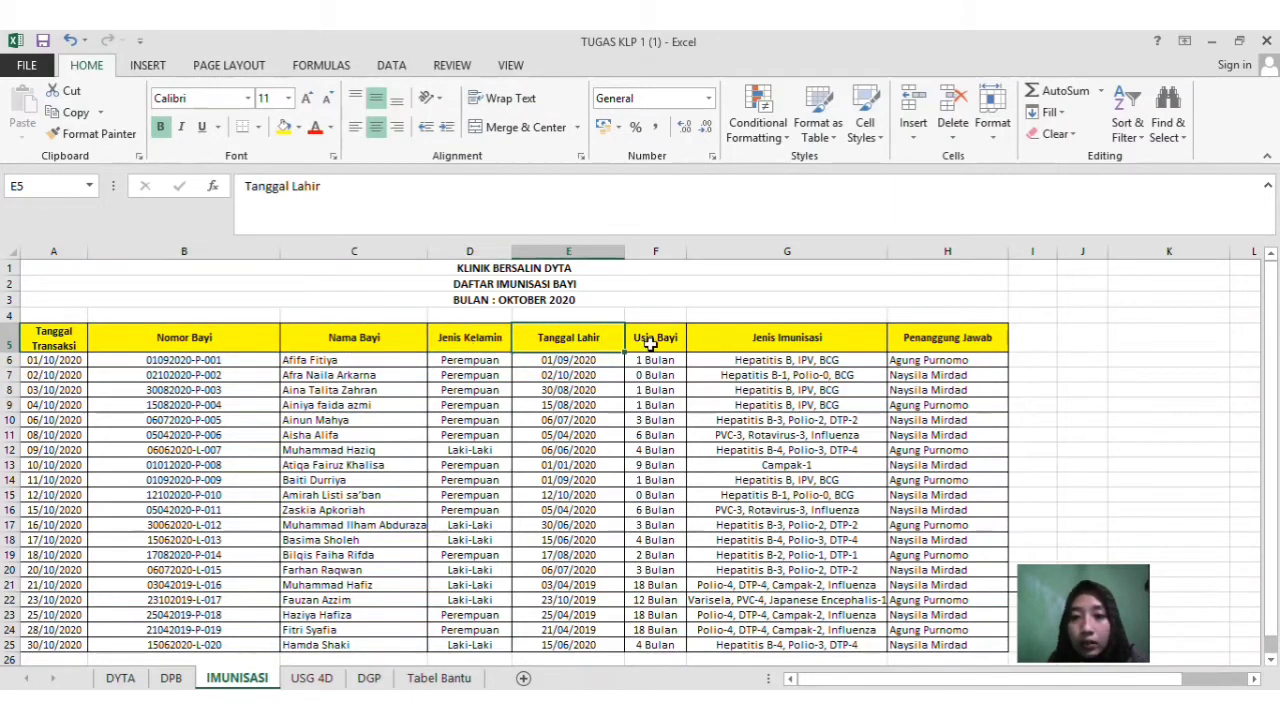
{"action": "left_click", "coordinate": [650, 342]}
{"action": "left_click", "coordinate": [787, 342]}
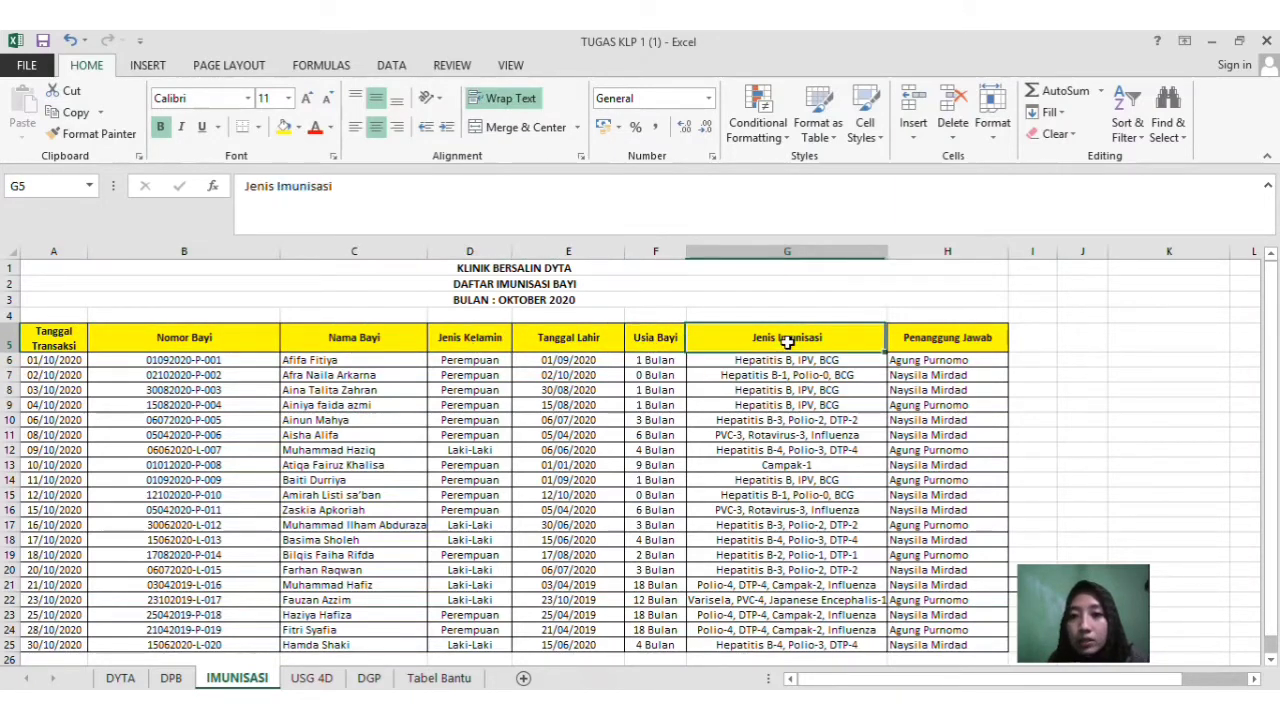
{"action": "left_click", "coordinate": [912, 335]}
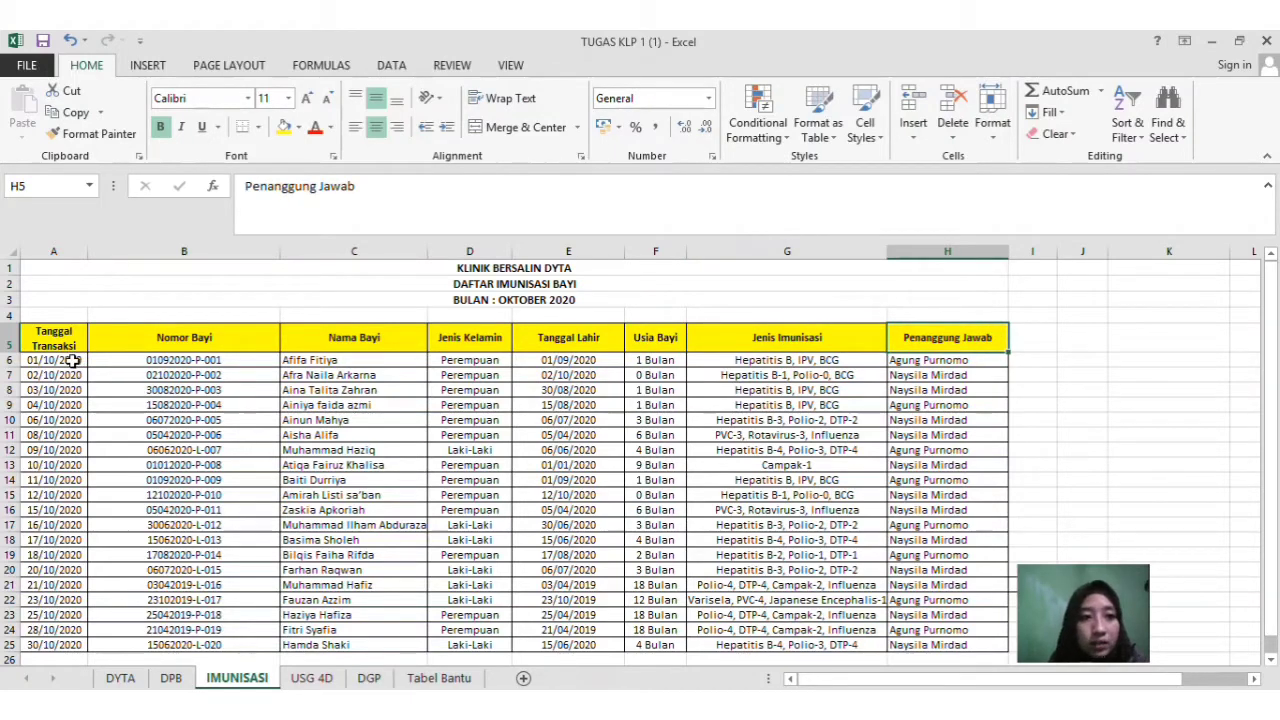
Step: Examine the first baby's Nomor Bayi and Nama Bayi entries and the Jenis Kelamin formula in D6
{"action": "left_click", "coordinate": [255, 359]}
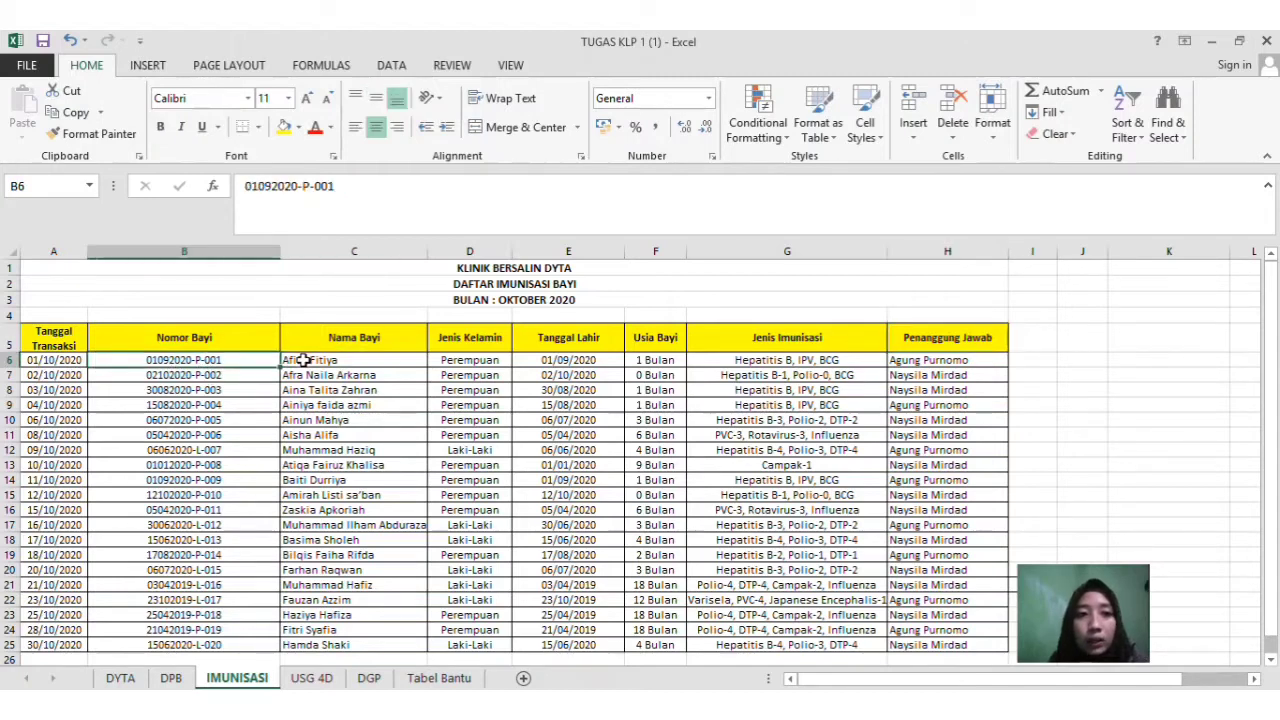
{"action": "left_click", "coordinate": [302, 360]}
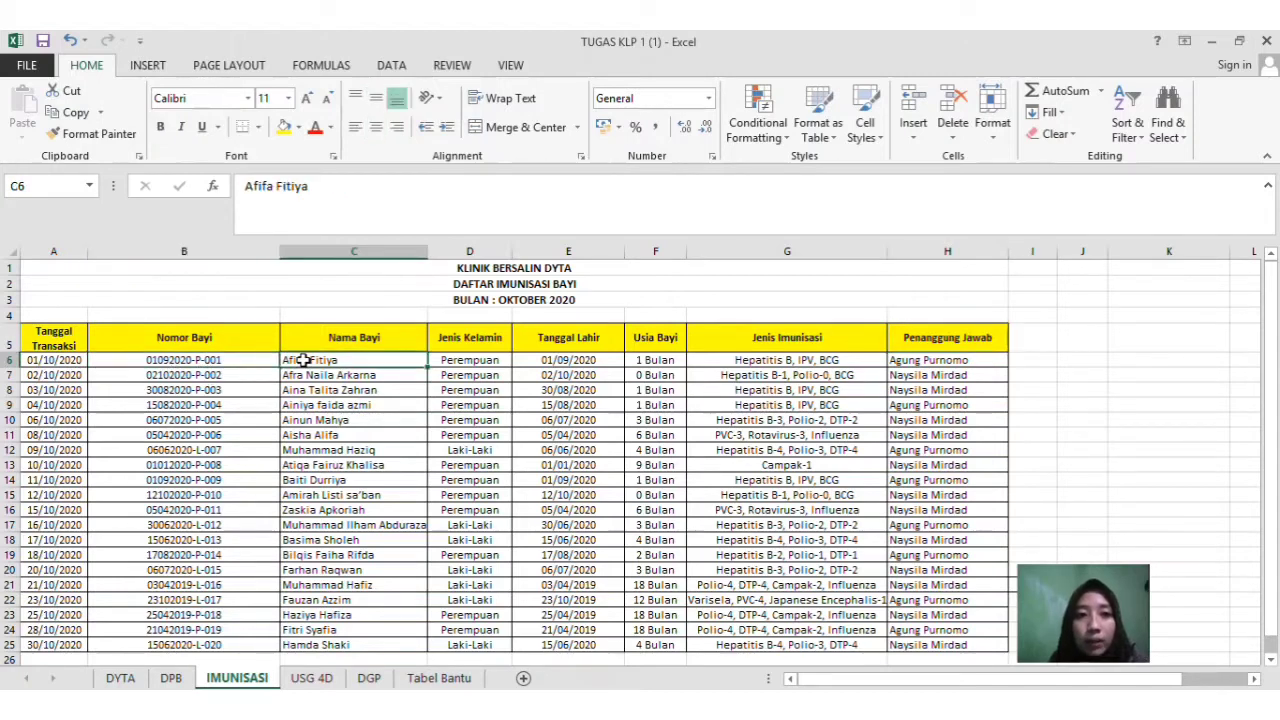
{"action": "left_click", "coordinate": [451, 338]}
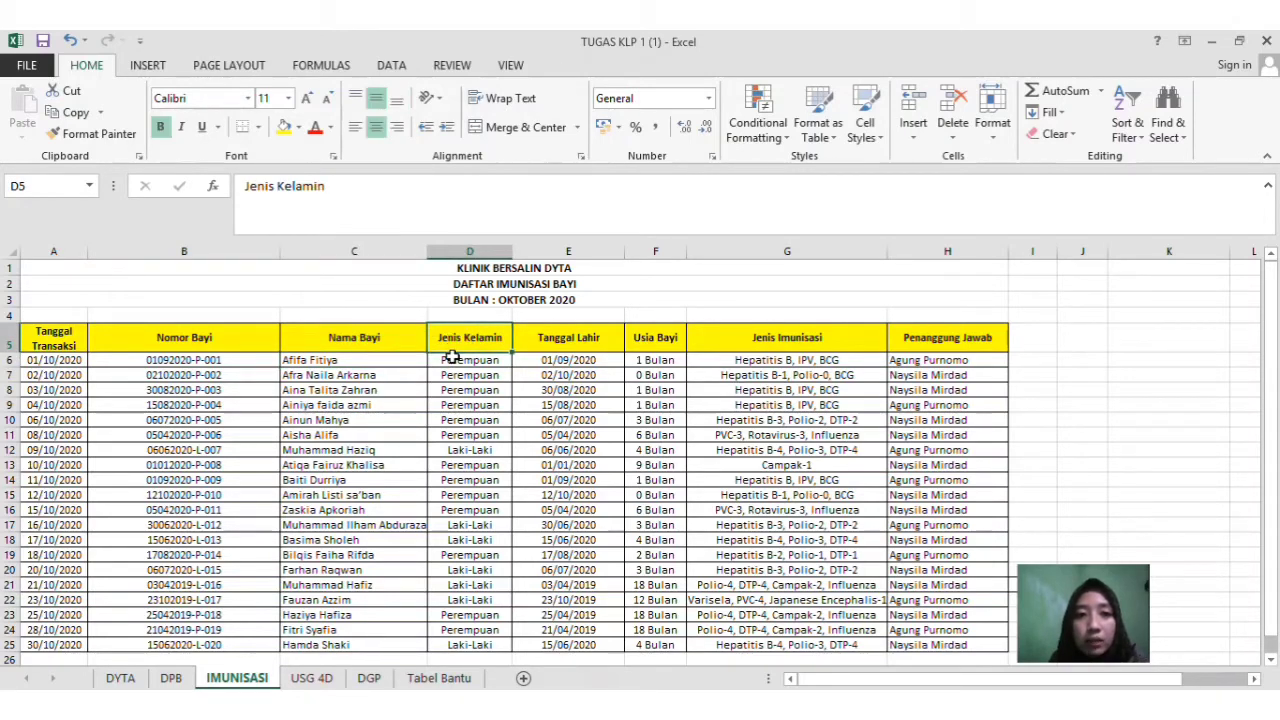
{"action": "left_click", "coordinate": [452, 362]}
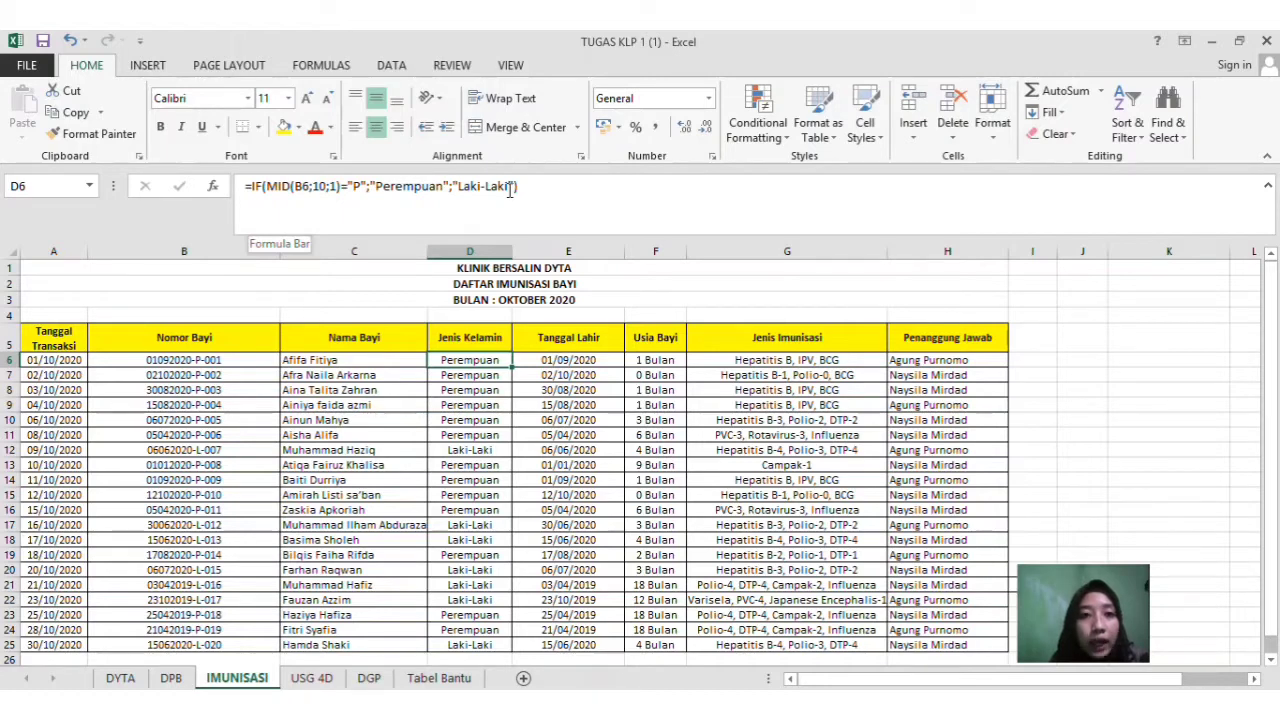
Step: Examine the formulas behind Tanggal Lahir, Usia Bayi and Jenis Imunisasi in row 6 of the IMUNISASI sheet
{"action": "left_click", "coordinate": [544, 340]}
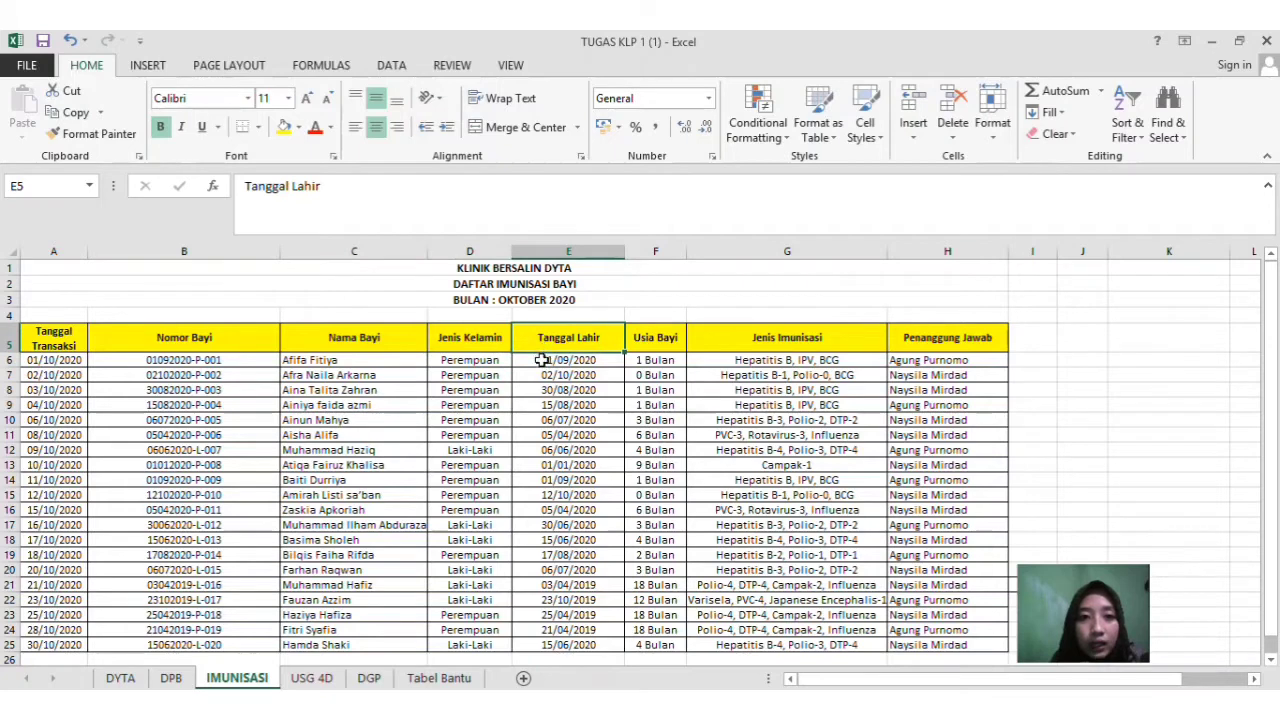
{"action": "left_click", "coordinate": [541, 360]}
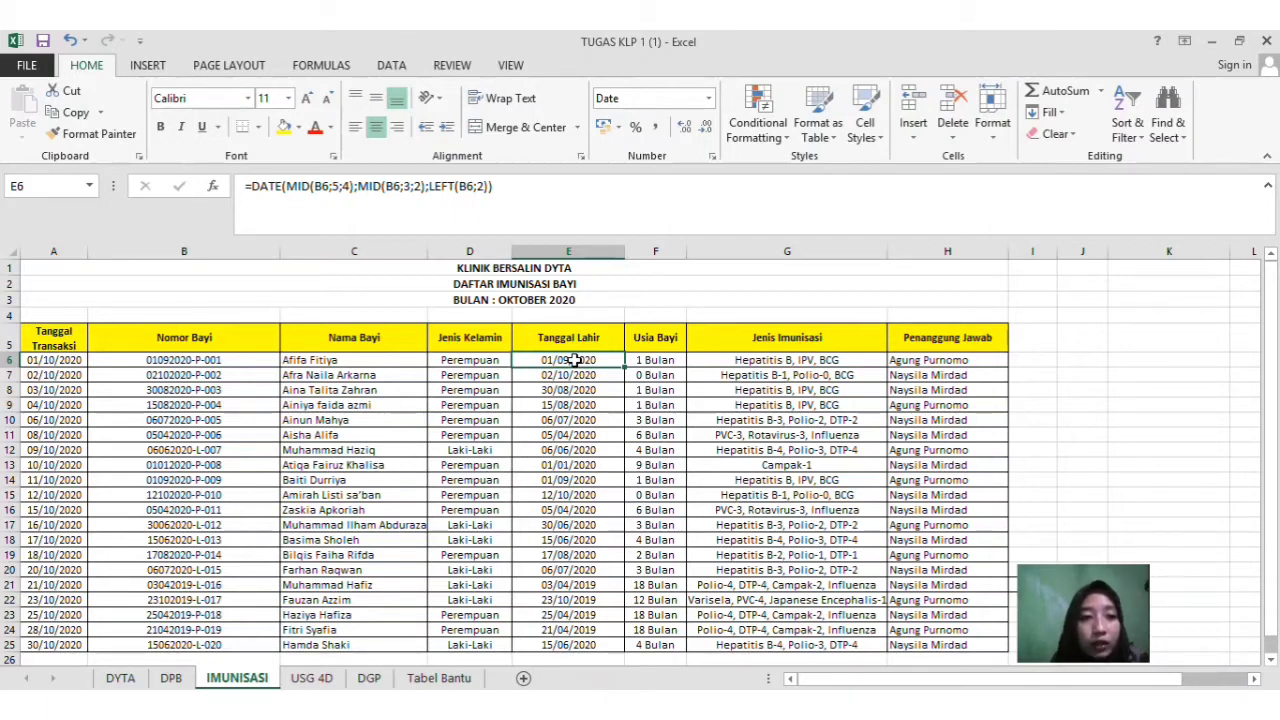
{"action": "left_click", "coordinate": [664, 340]}
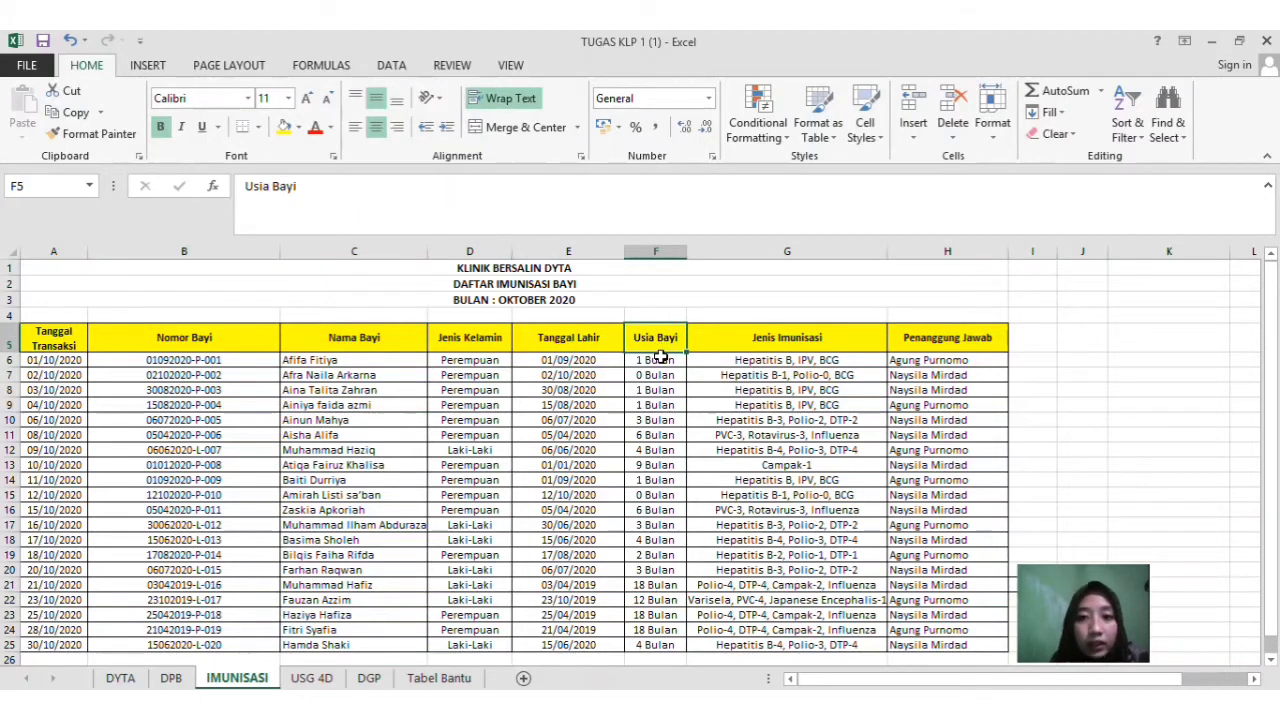
{"action": "left_click", "coordinate": [655, 366]}
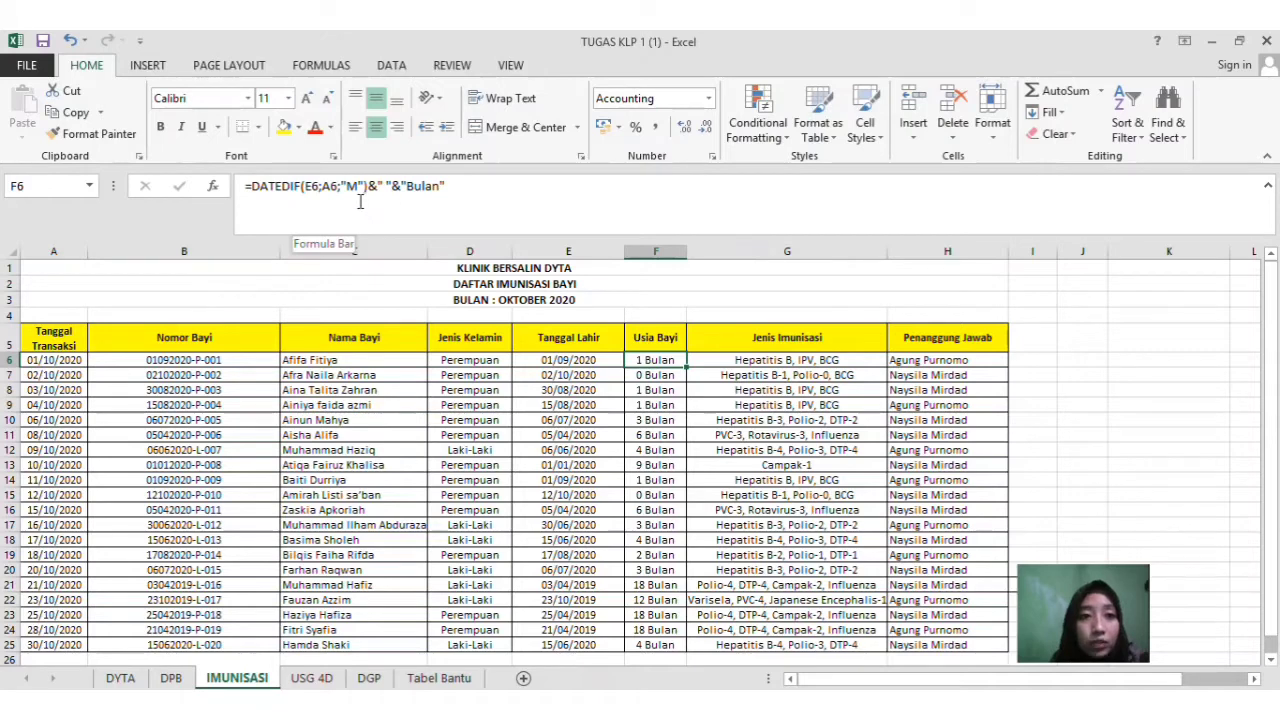
{"action": "key", "text": "Right"}
{"action": "left_click", "coordinate": [838, 335]}
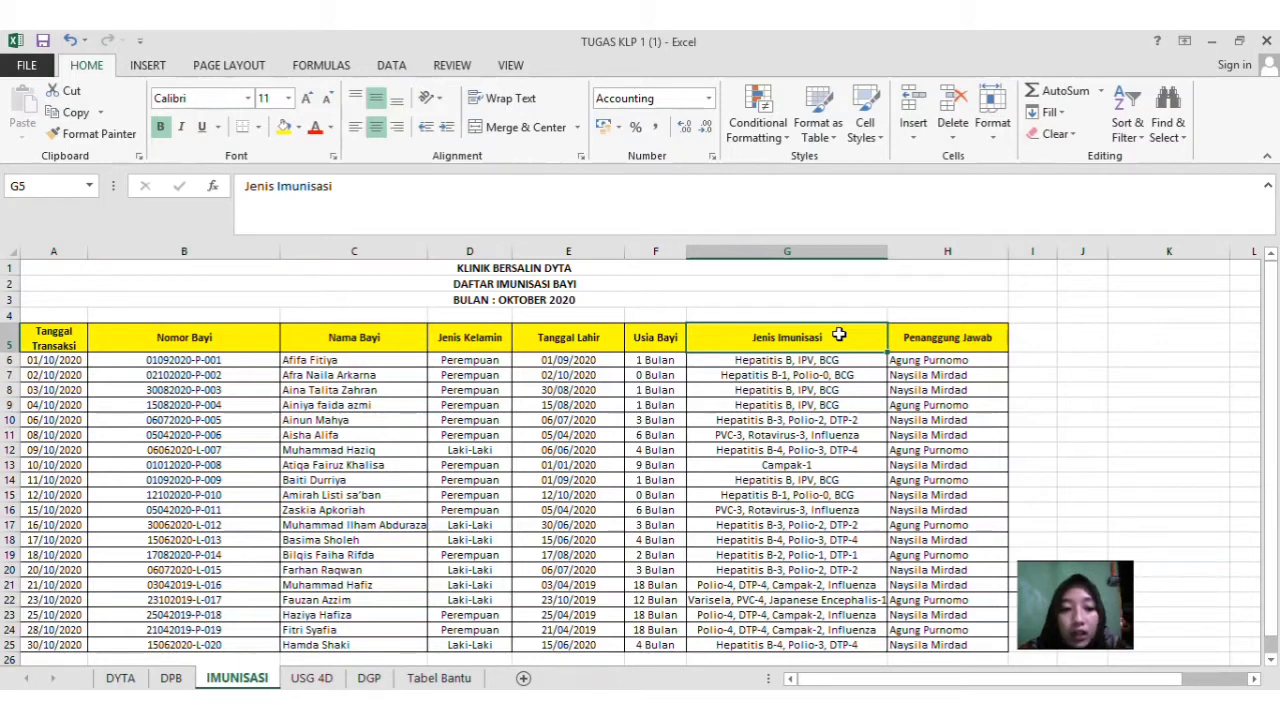
{"action": "left_click", "coordinate": [795, 361]}
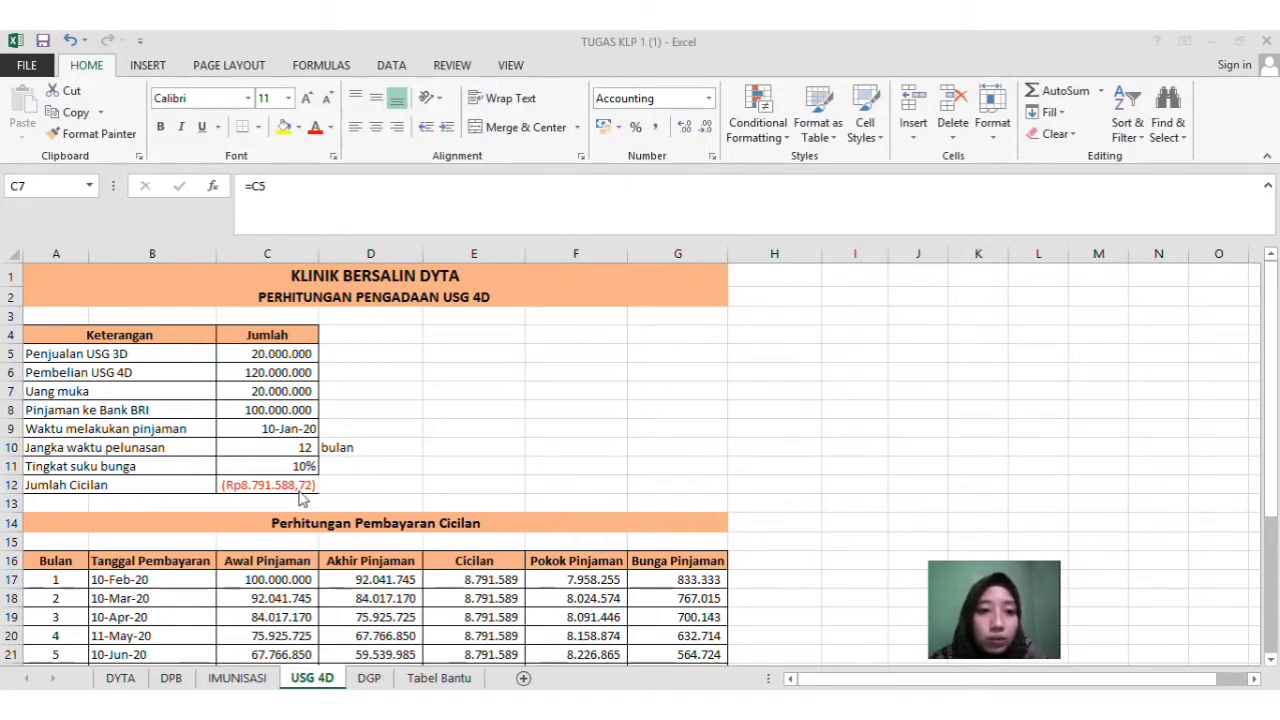
Step: Examine the Jumlah Cicilan formula in C12 of the USG 4D sheet and the first month's instalment formulas in row 17
{"action": "left_click", "coordinate": [297, 482]}
{"action": "left_click", "coordinate": [297, 482]}
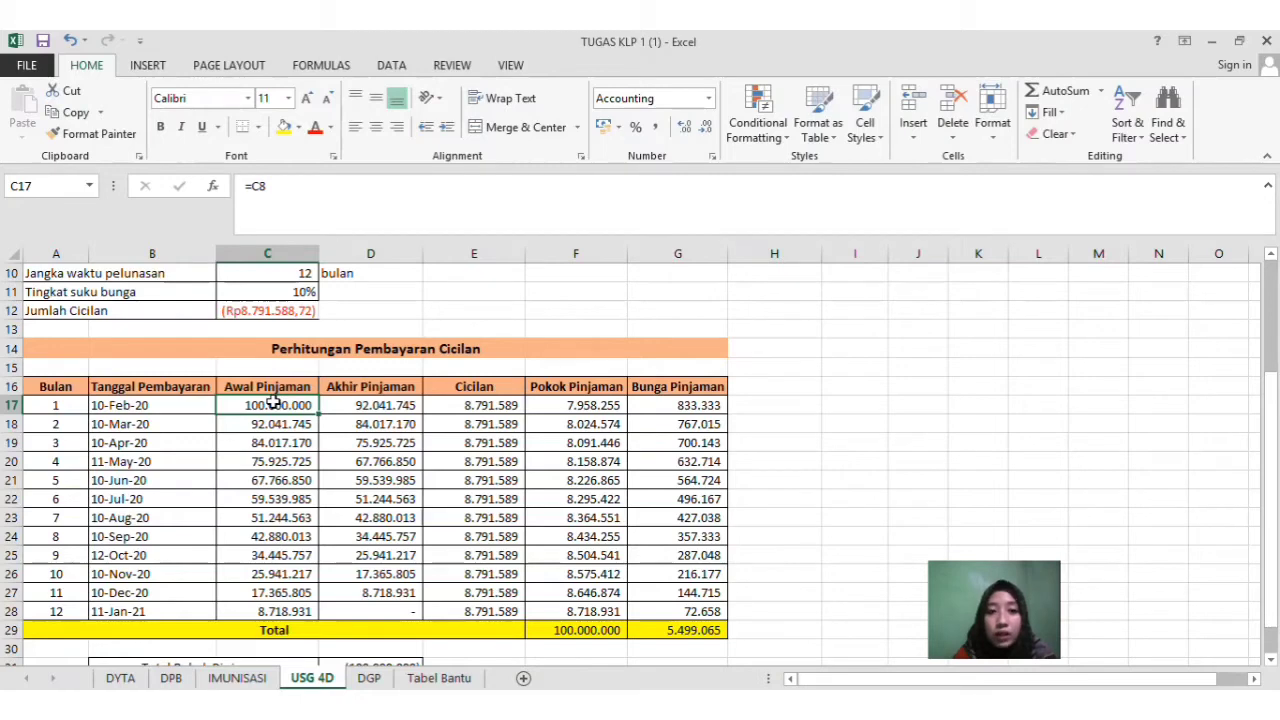
{"action": "left_click", "coordinate": [363, 401]}
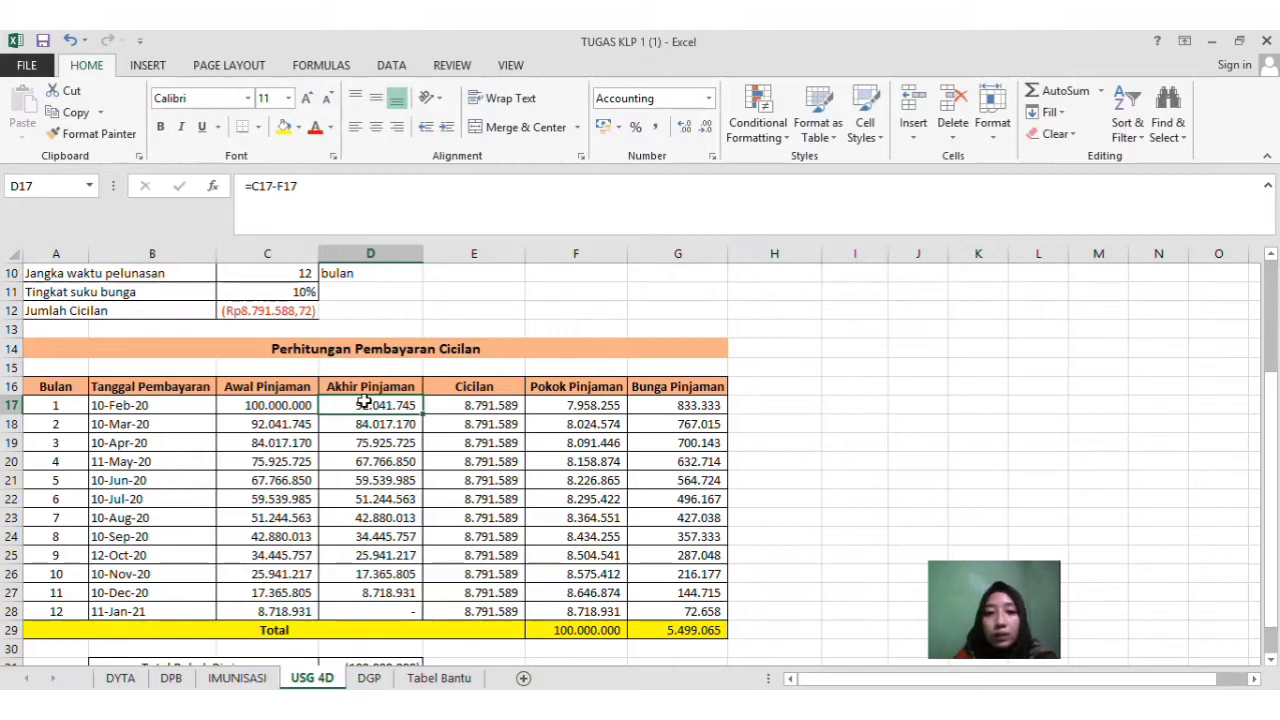
{"action": "left_click", "coordinate": [444, 408]}
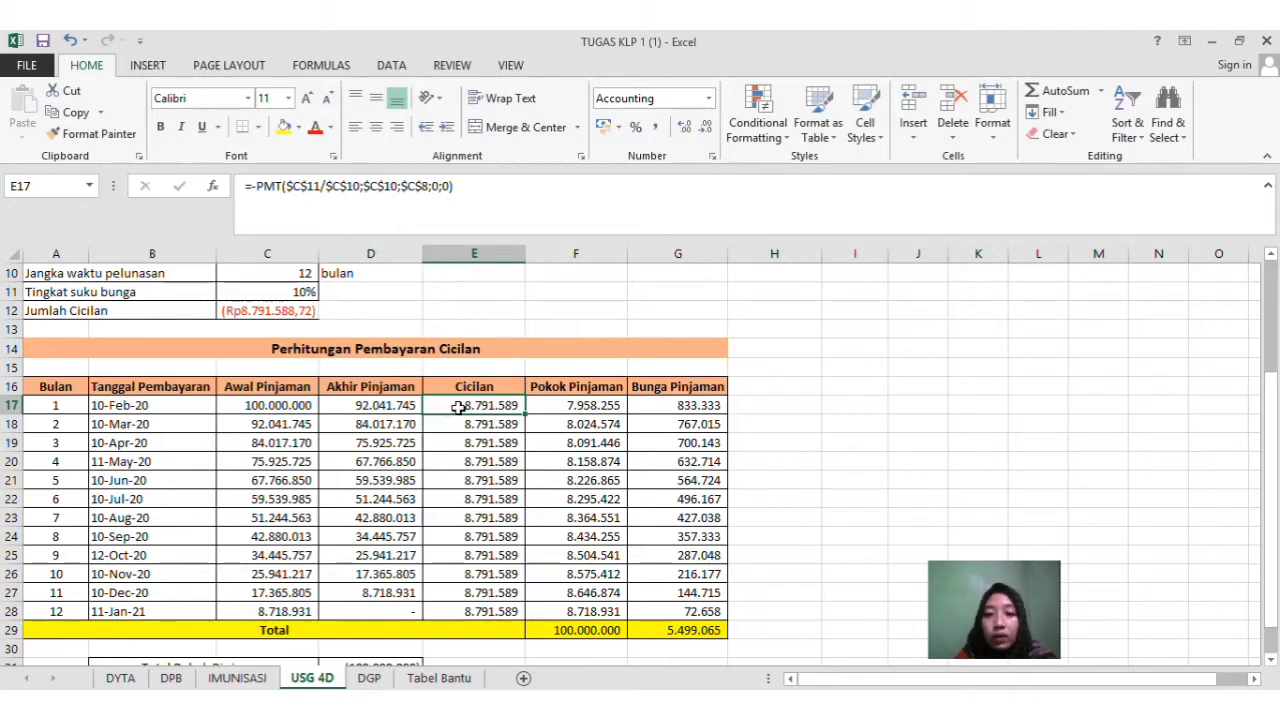
{"action": "key", "text": "Right"}
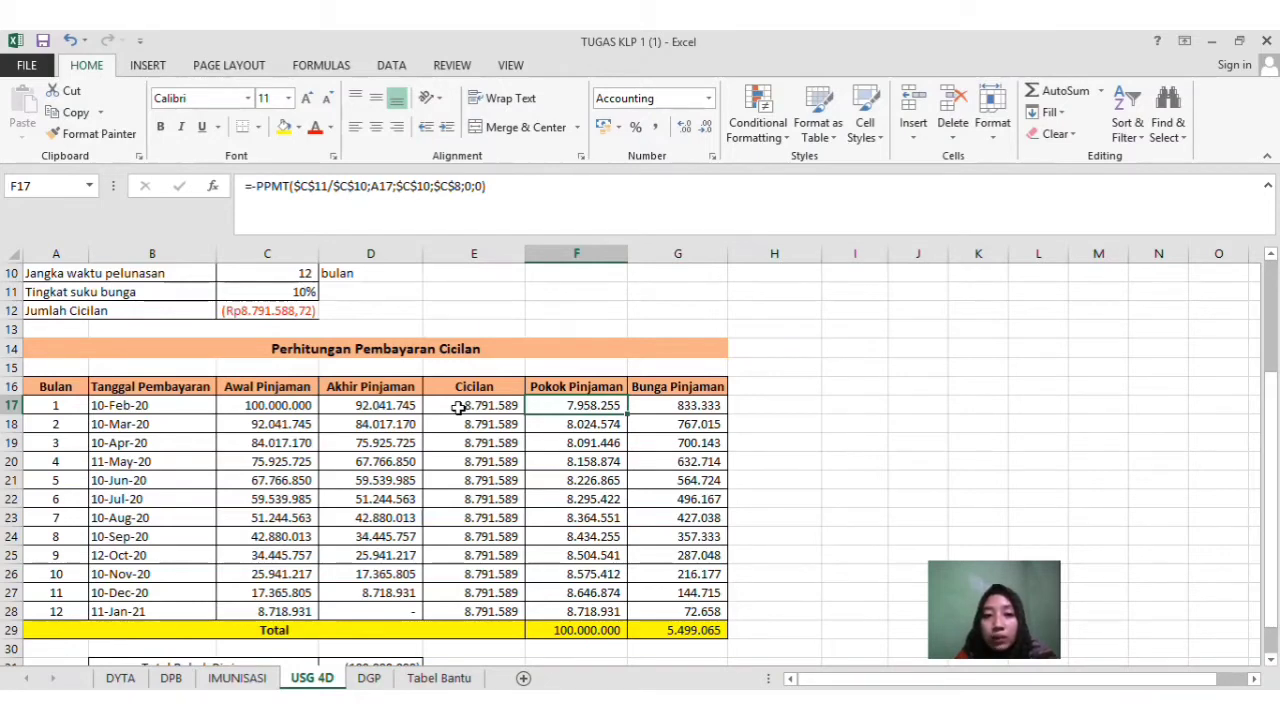
{"action": "key", "text": "Right"}
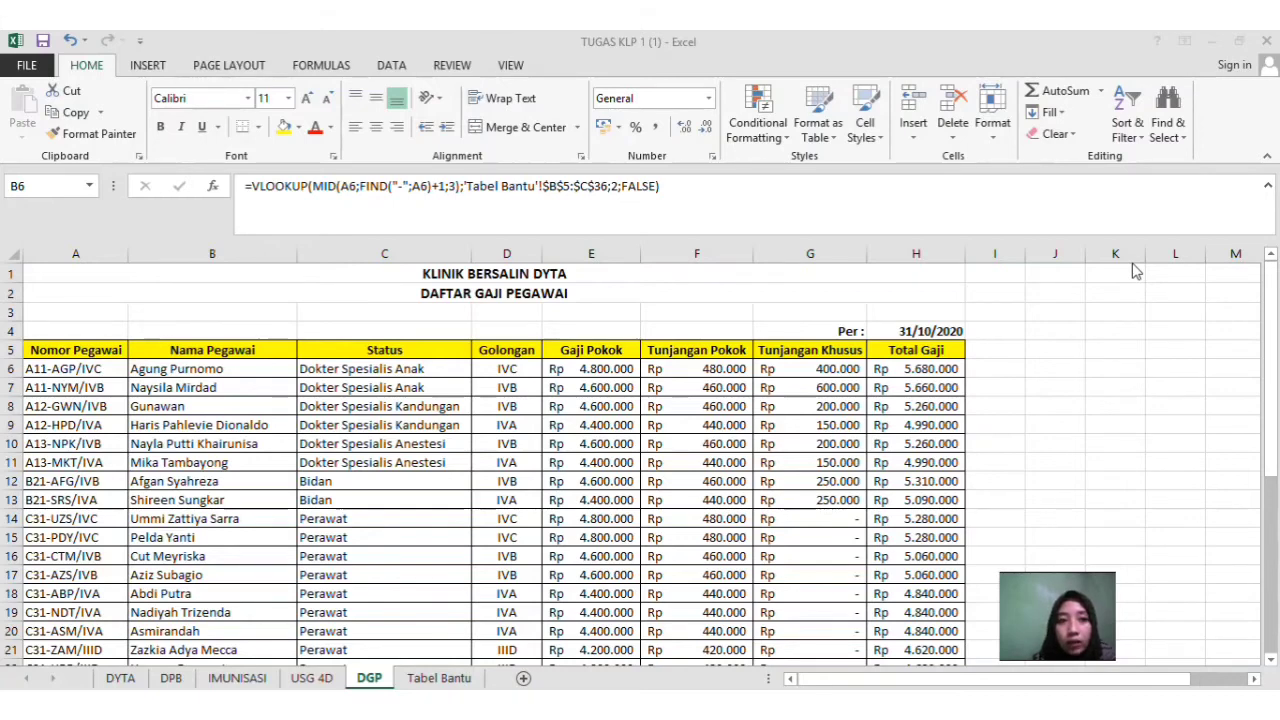
Step: Review the column headers of the DGP sheet in row 5, from Nomor Pegawai through Total Gaji
{"action": "left_click", "coordinate": [59, 348]}
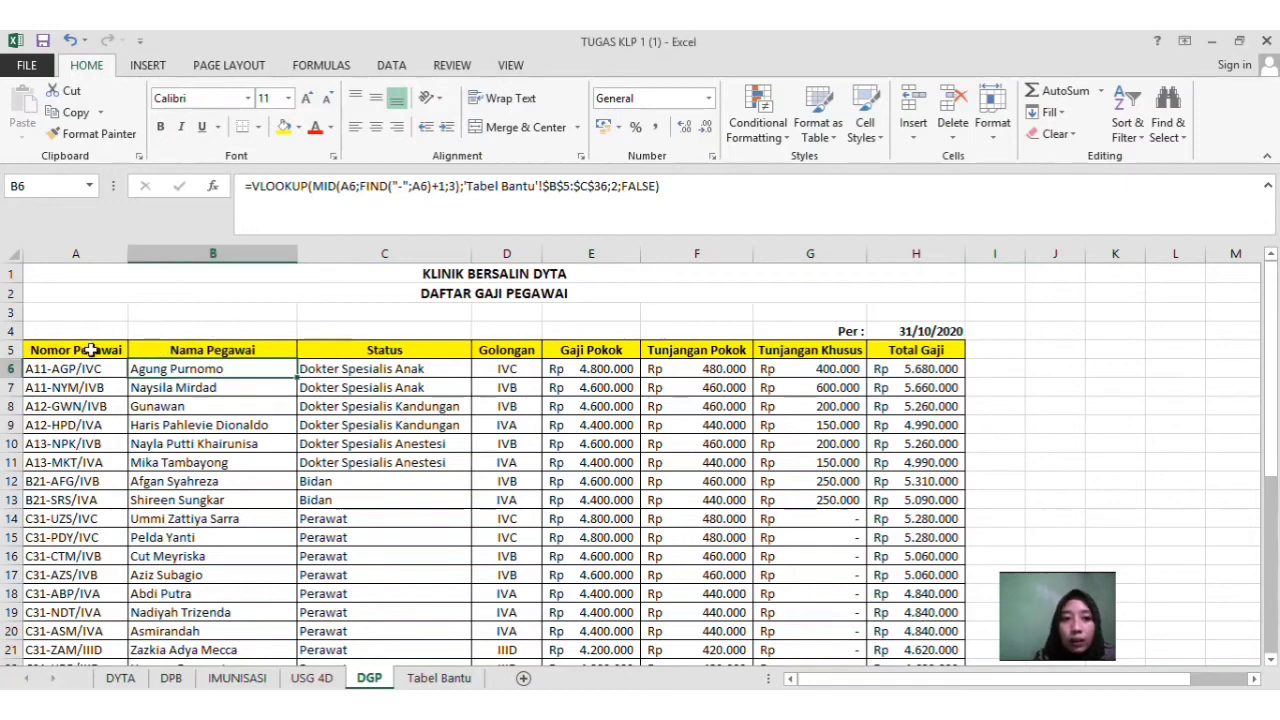
{"action": "left_click", "coordinate": [91, 350]}
{"action": "left_click", "coordinate": [165, 354]}
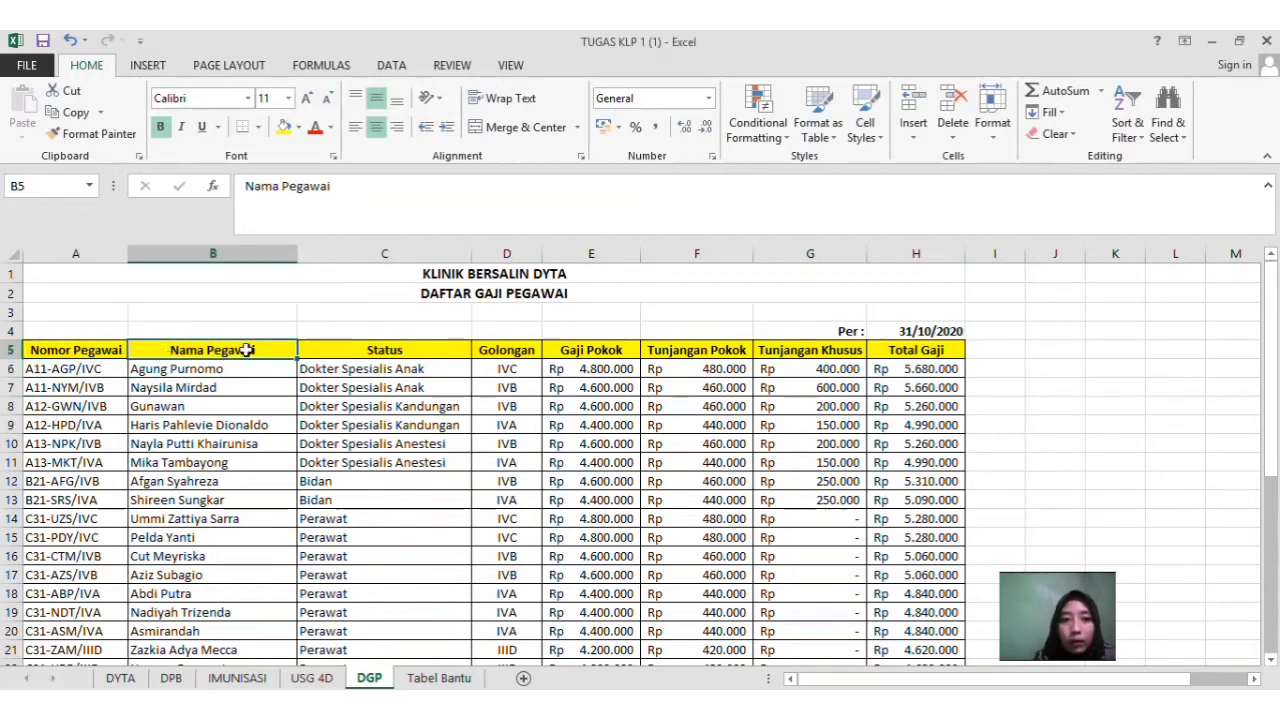
{"action": "left_click", "coordinate": [350, 351]}
{"action": "left_click", "coordinate": [488, 366]}
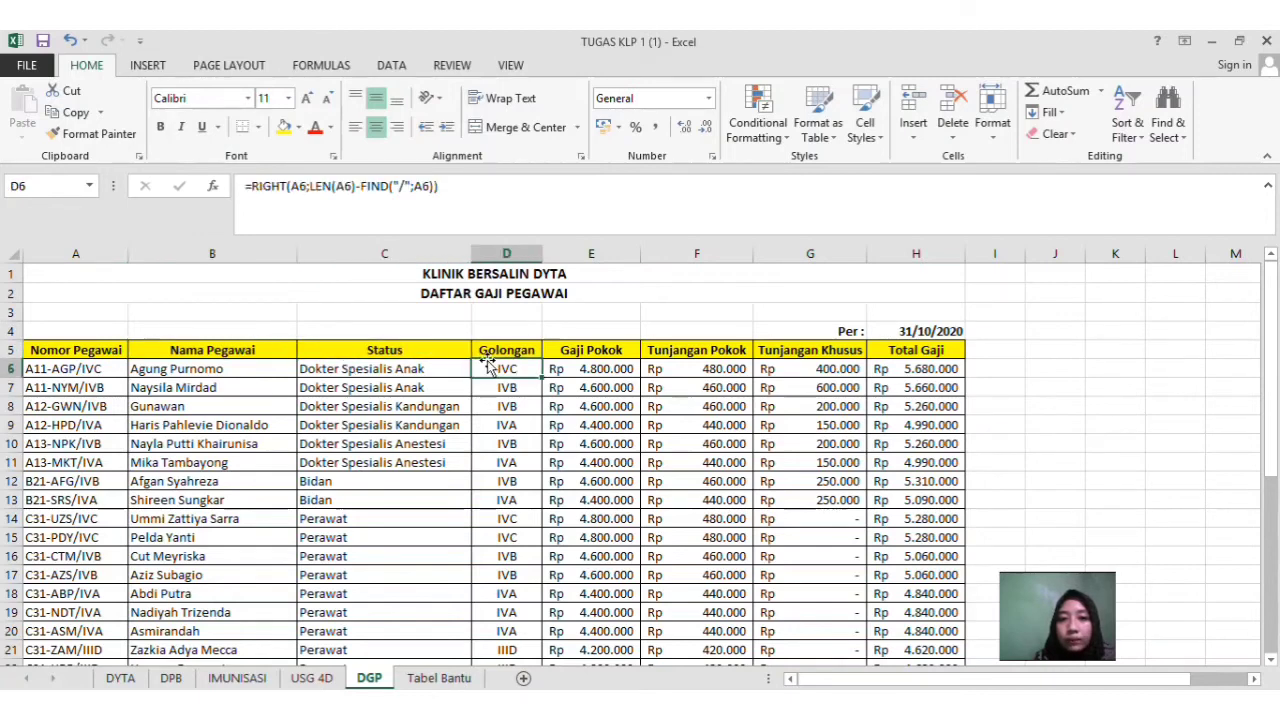
{"action": "left_click", "coordinate": [491, 350]}
{"action": "left_click", "coordinate": [588, 356]}
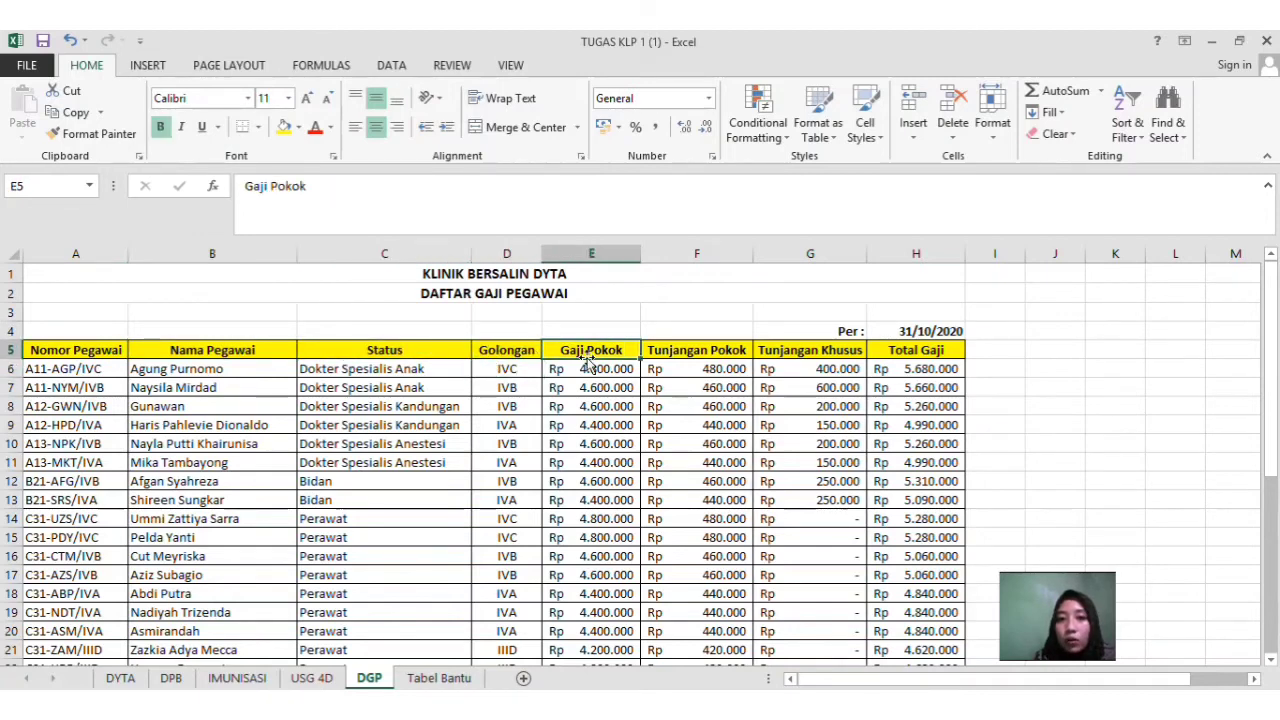
{"action": "left_click", "coordinate": [665, 356]}
{"action": "left_click", "coordinate": [800, 356]}
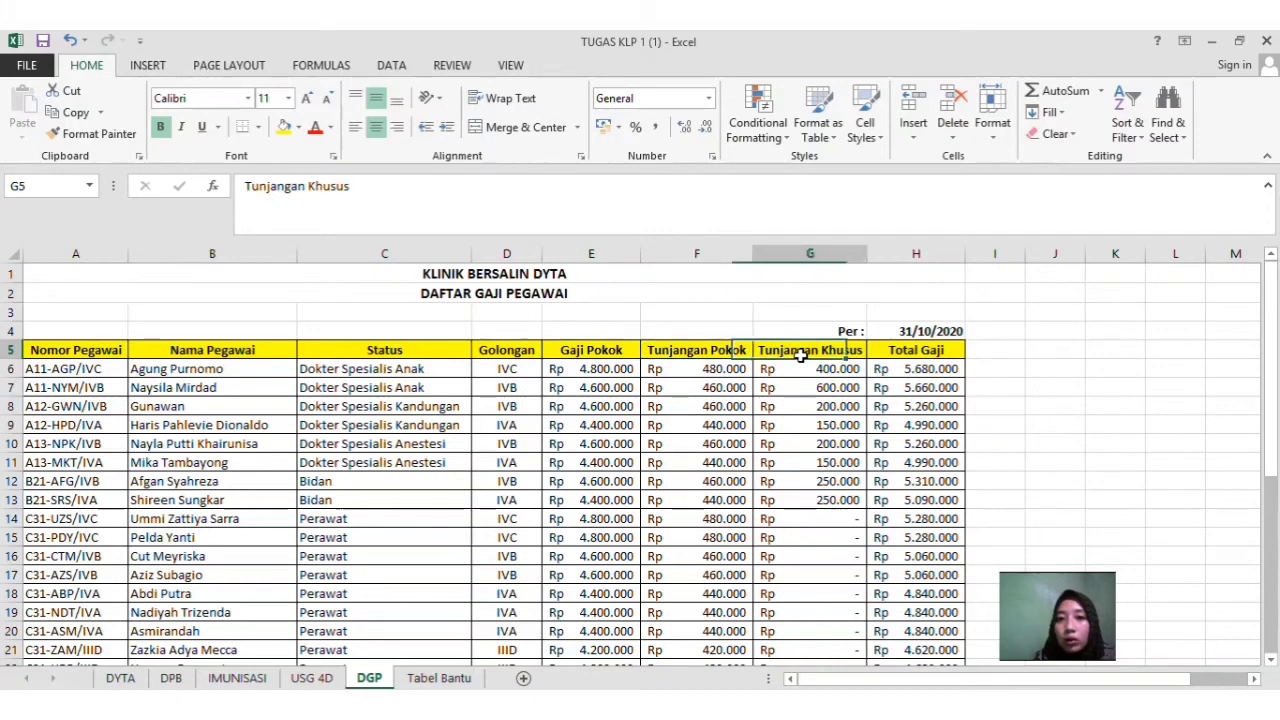
{"action": "left_click", "coordinate": [898, 354]}
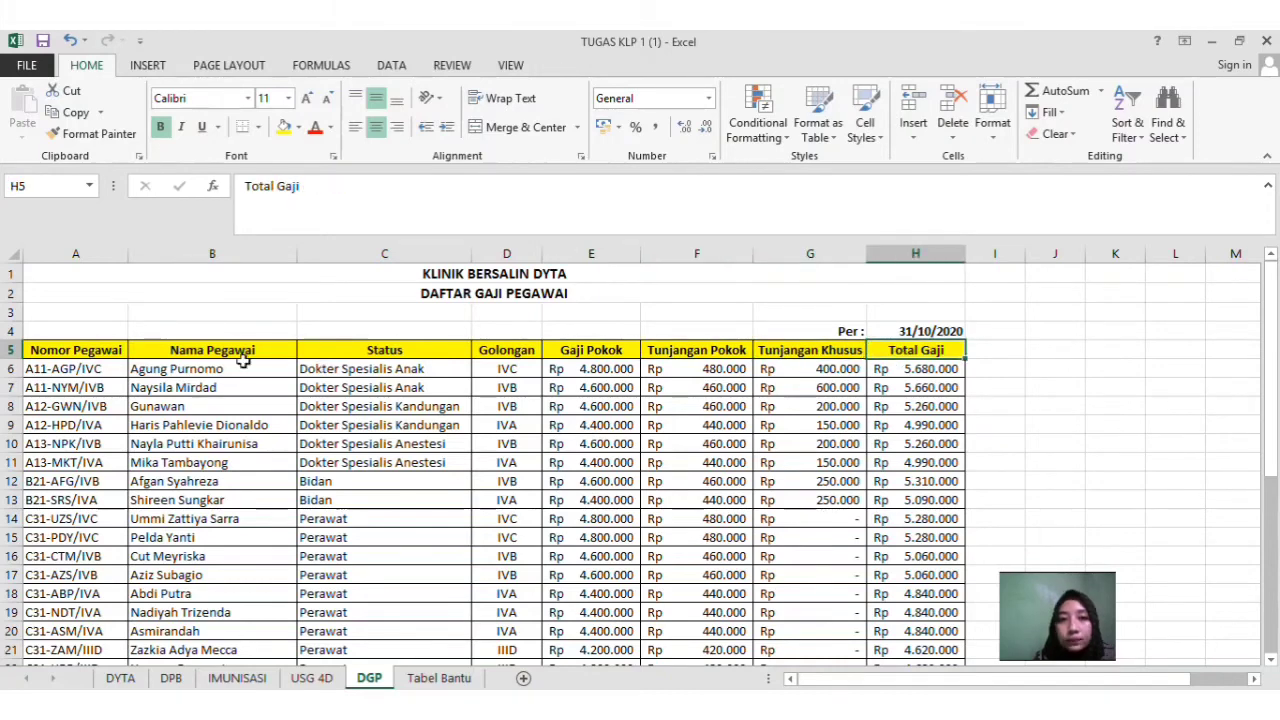
Step: Examine the first employee's Nomor Pegawai in A6 and the Nama Pegawai and Status lookup formulas in B6 and C6
{"action": "left_click", "coordinate": [90, 367]}
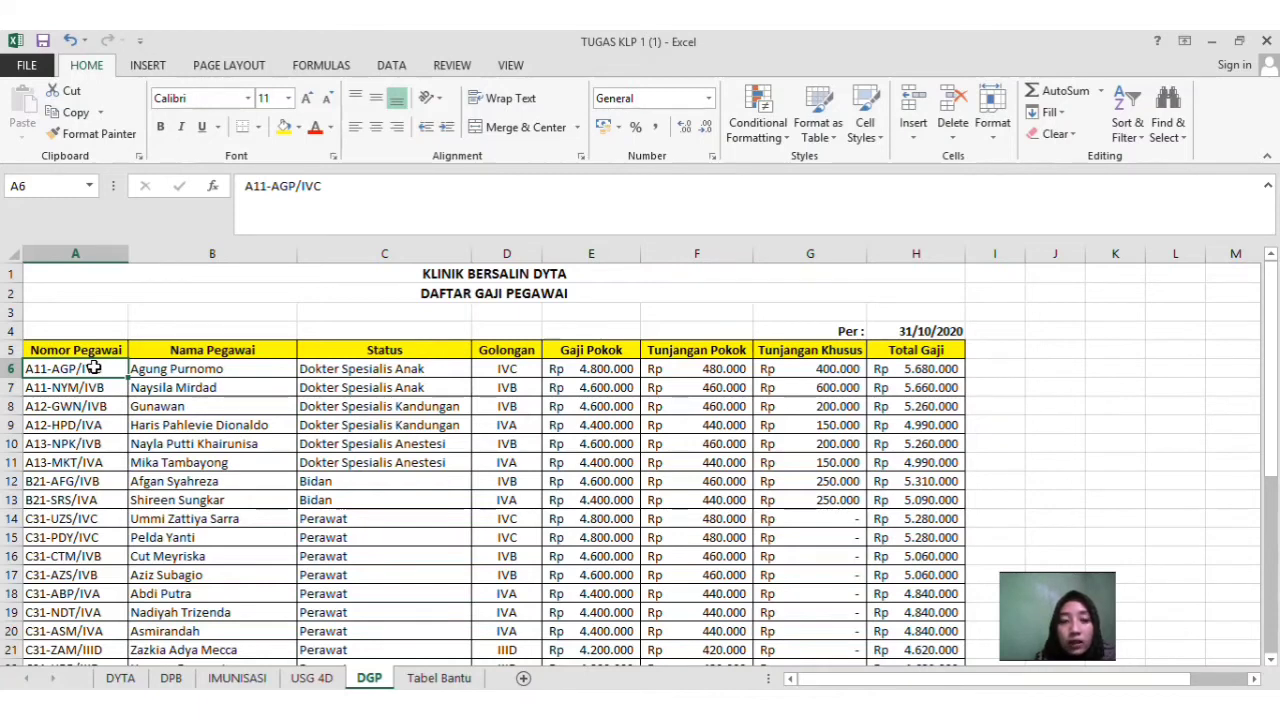
{"action": "left_click", "coordinate": [205, 369]}
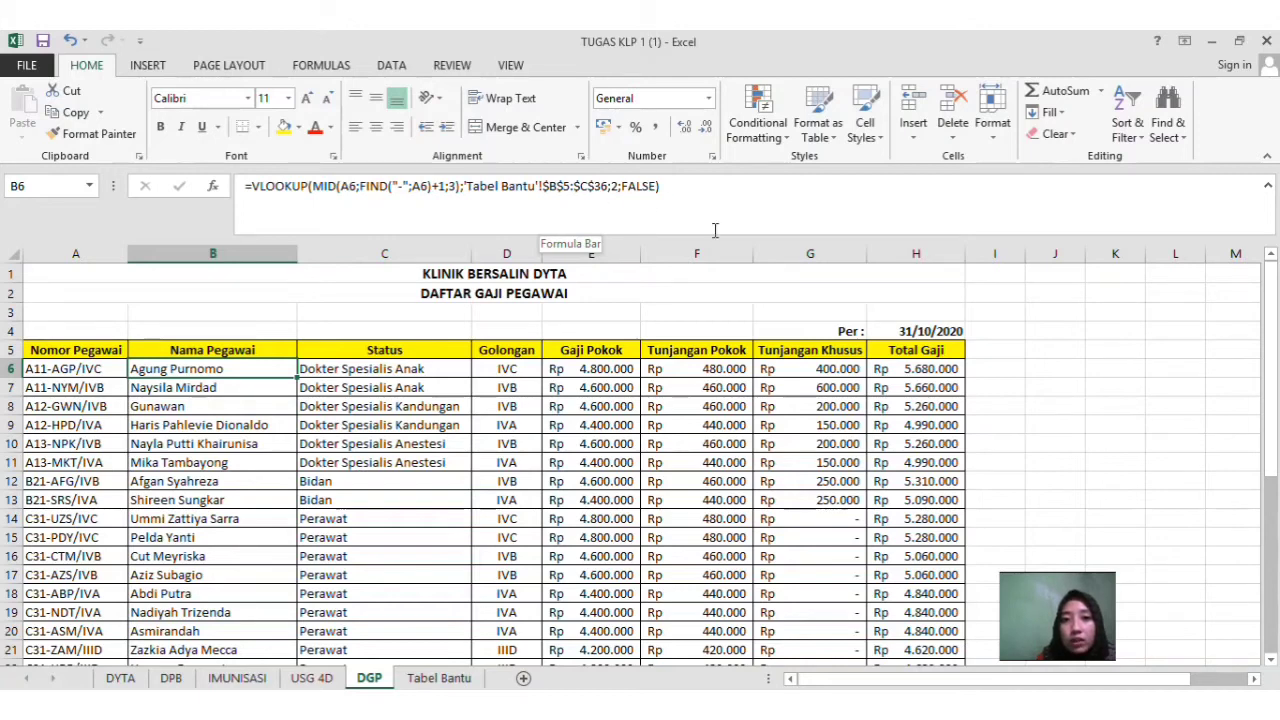
{"action": "left_click", "coordinate": [663, 706]}
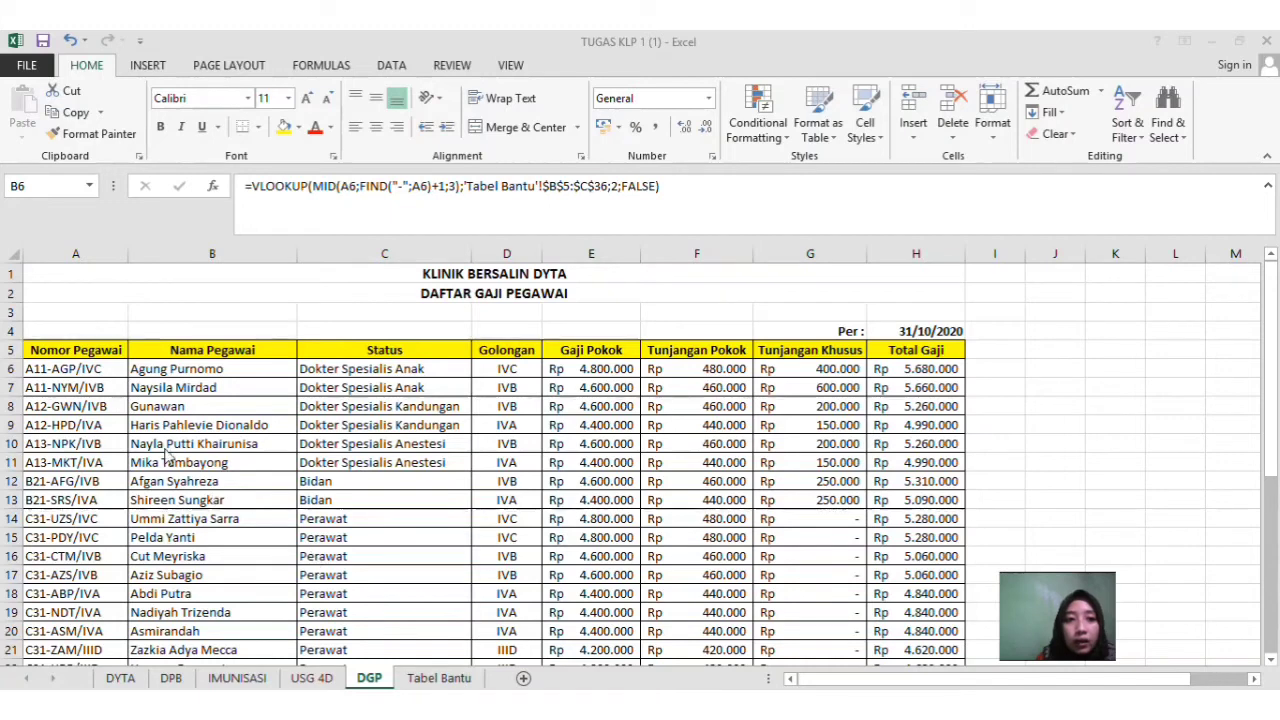
{"action": "left_click", "coordinate": [205, 371]}
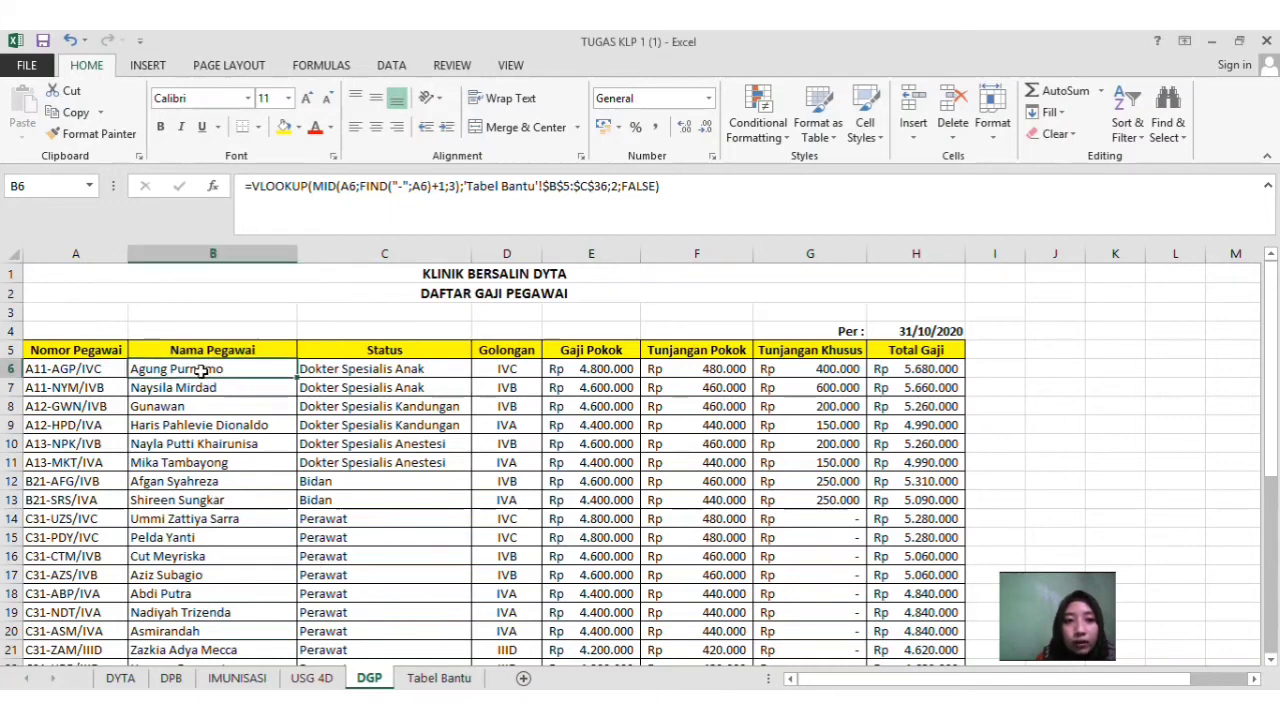
{"action": "left_click", "coordinate": [341, 369]}
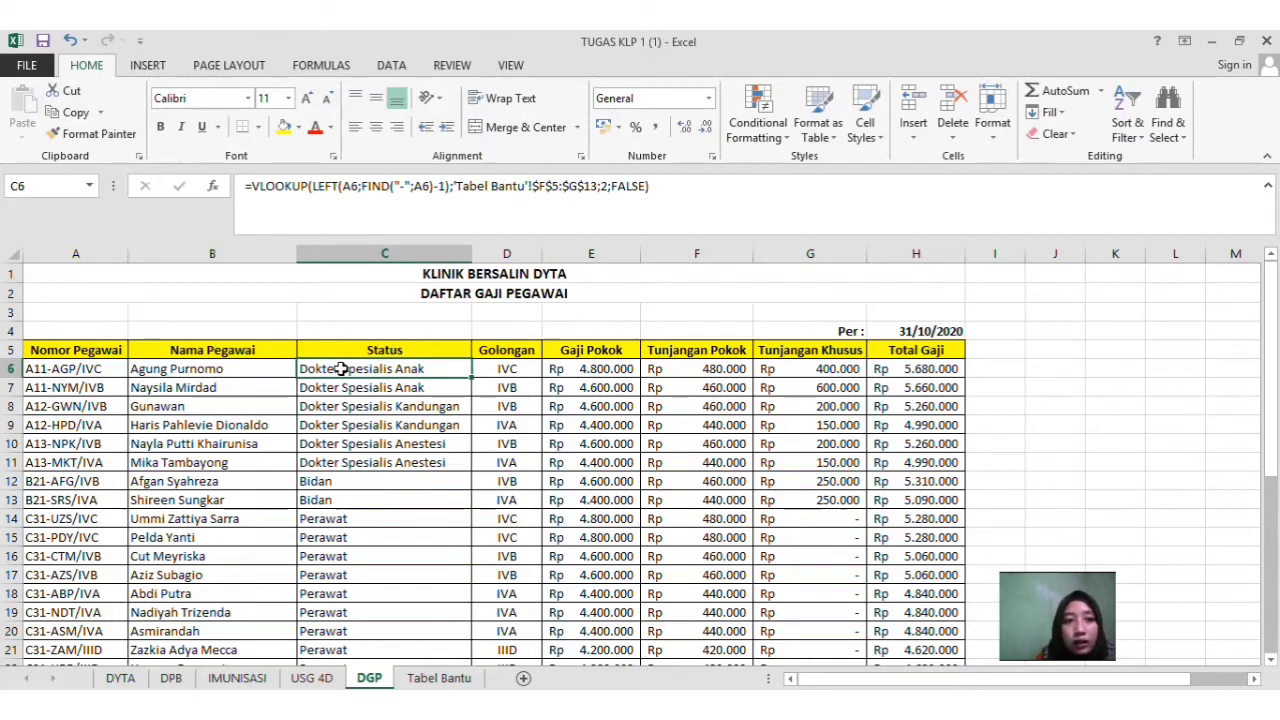
{"action": "left_click", "coordinate": [231, 368]}
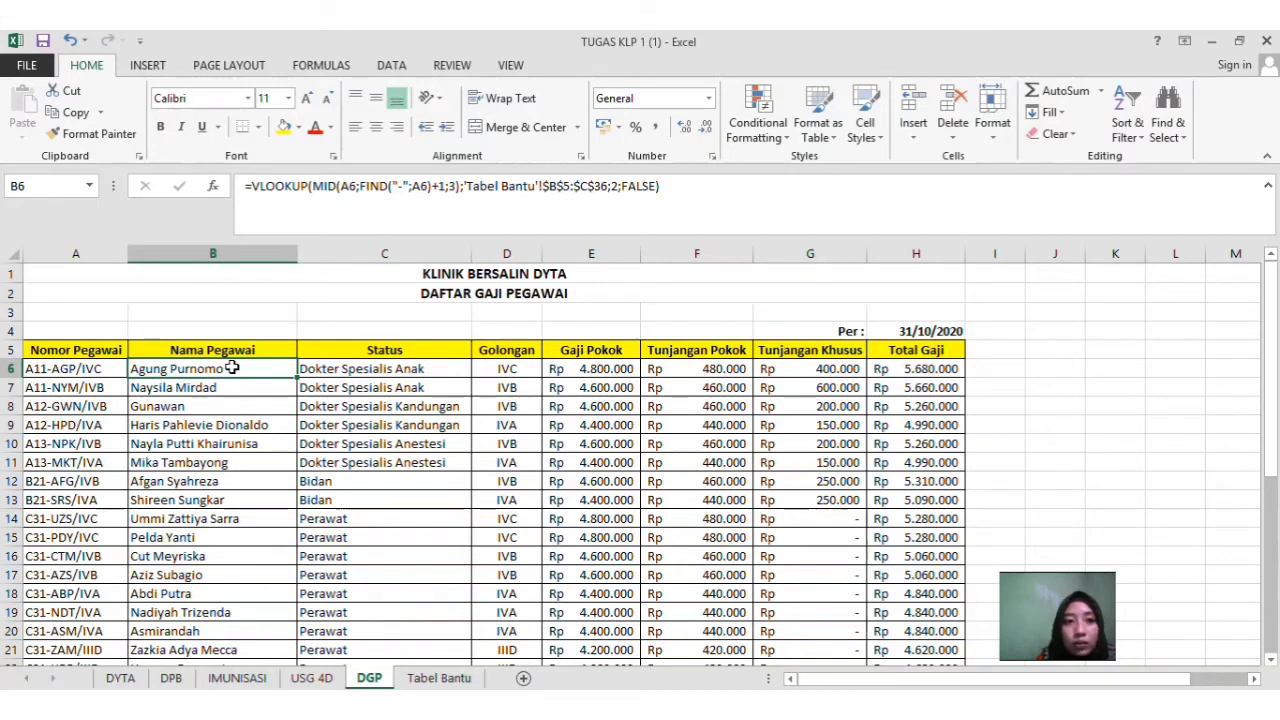
{"action": "left_click", "coordinate": [371, 371]}
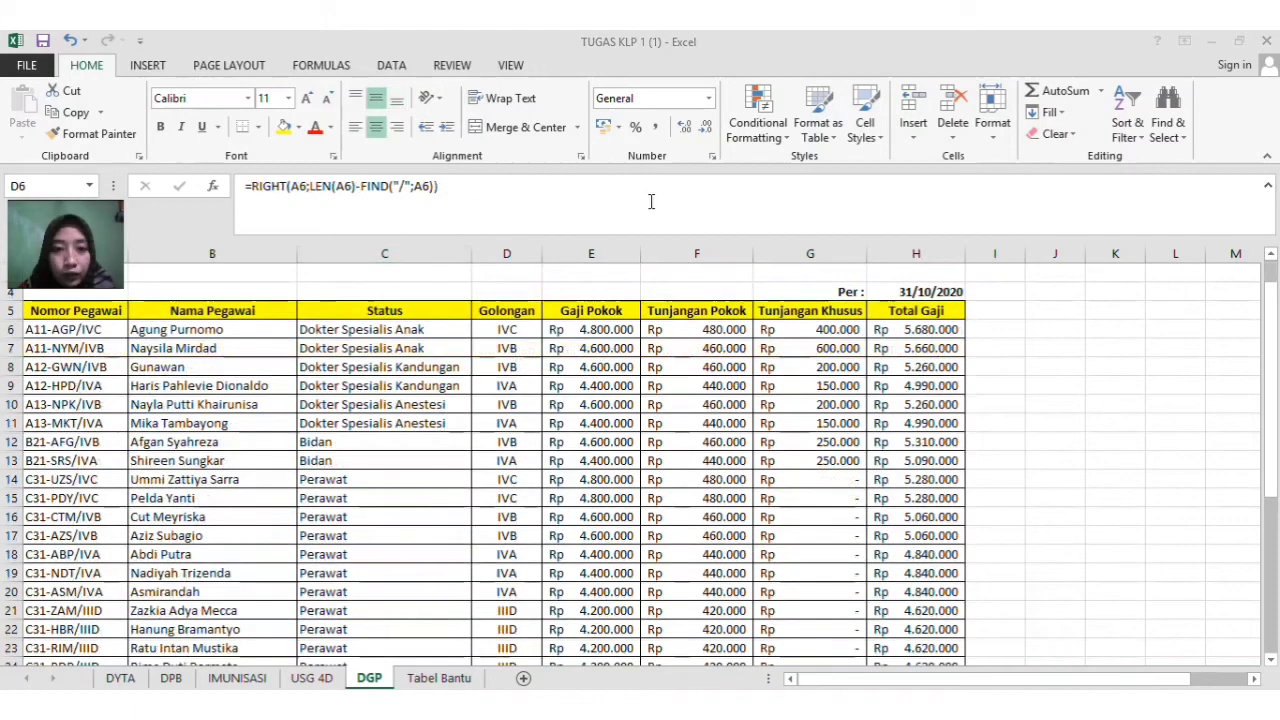
Step: Examine the formulas behind Golongan, Gaji Pokok and Tunjangan Pokok in row 6 of the DGP sheet
{"action": "left_click", "coordinate": [524, 313]}
{"action": "left_click", "coordinate": [524, 331]}
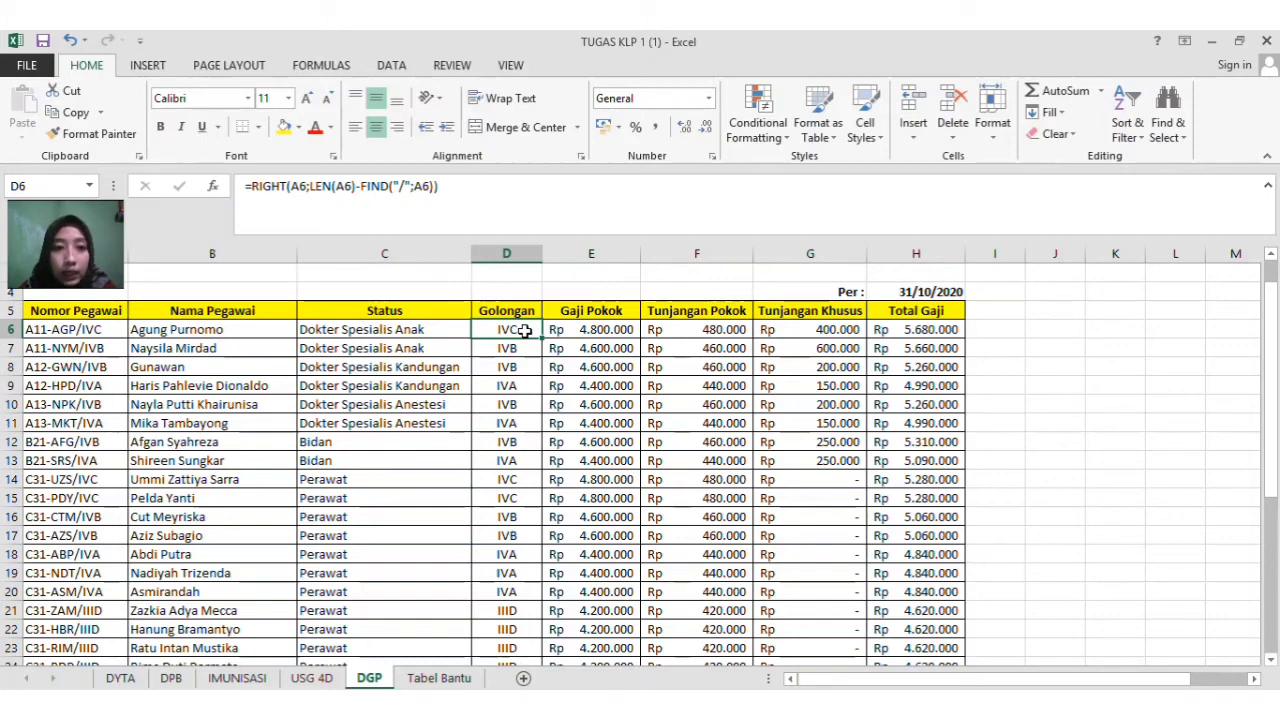
{"action": "left_click", "coordinate": [592, 315]}
{"action": "left_click", "coordinate": [596, 329]}
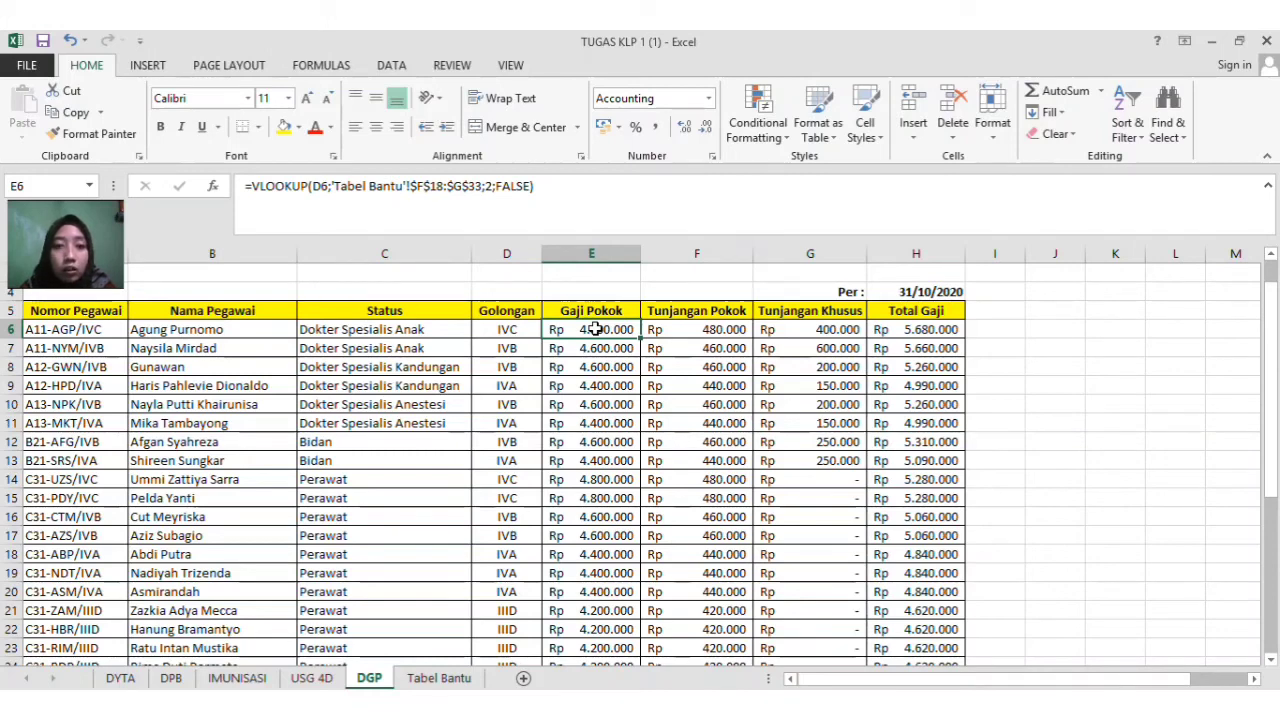
{"action": "left_click", "coordinate": [670, 313]}
{"action": "left_click", "coordinate": [676, 330]}
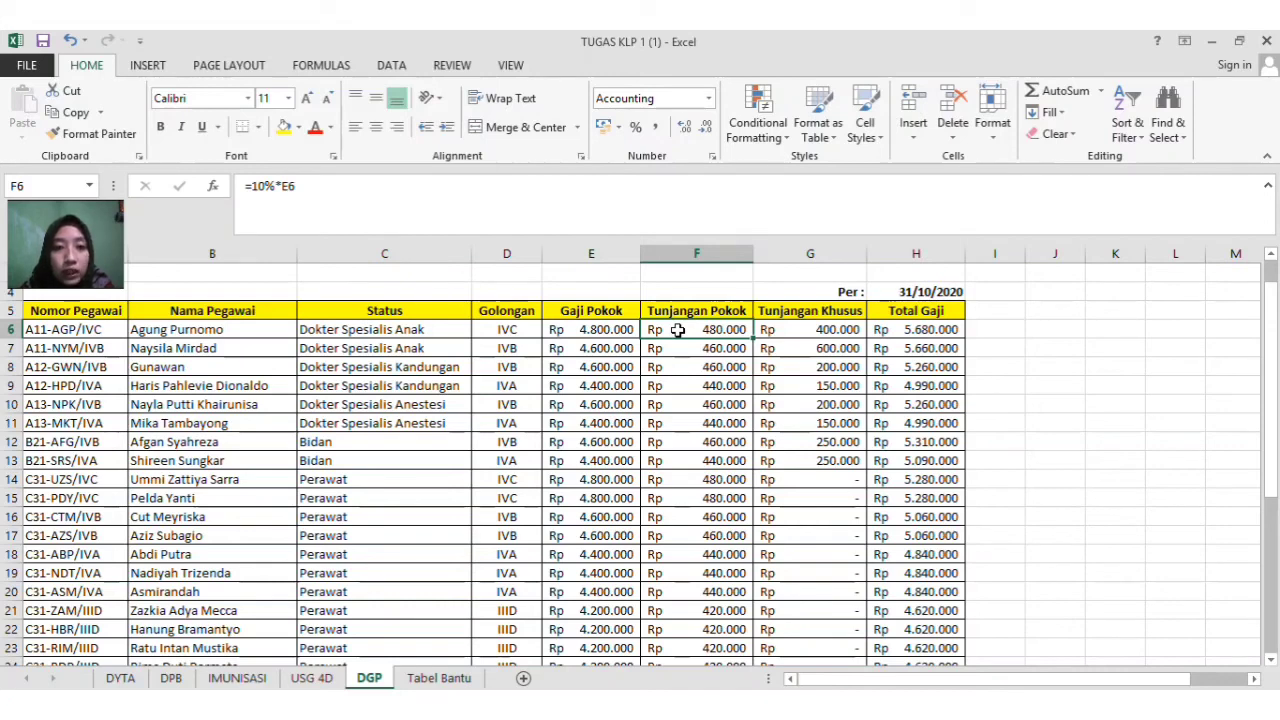
Step: Examine the nested IF formula for Tunjangan Khusus in G6 and the Total Gaji sum formula in H6
{"action": "left_click", "coordinate": [782, 327]}
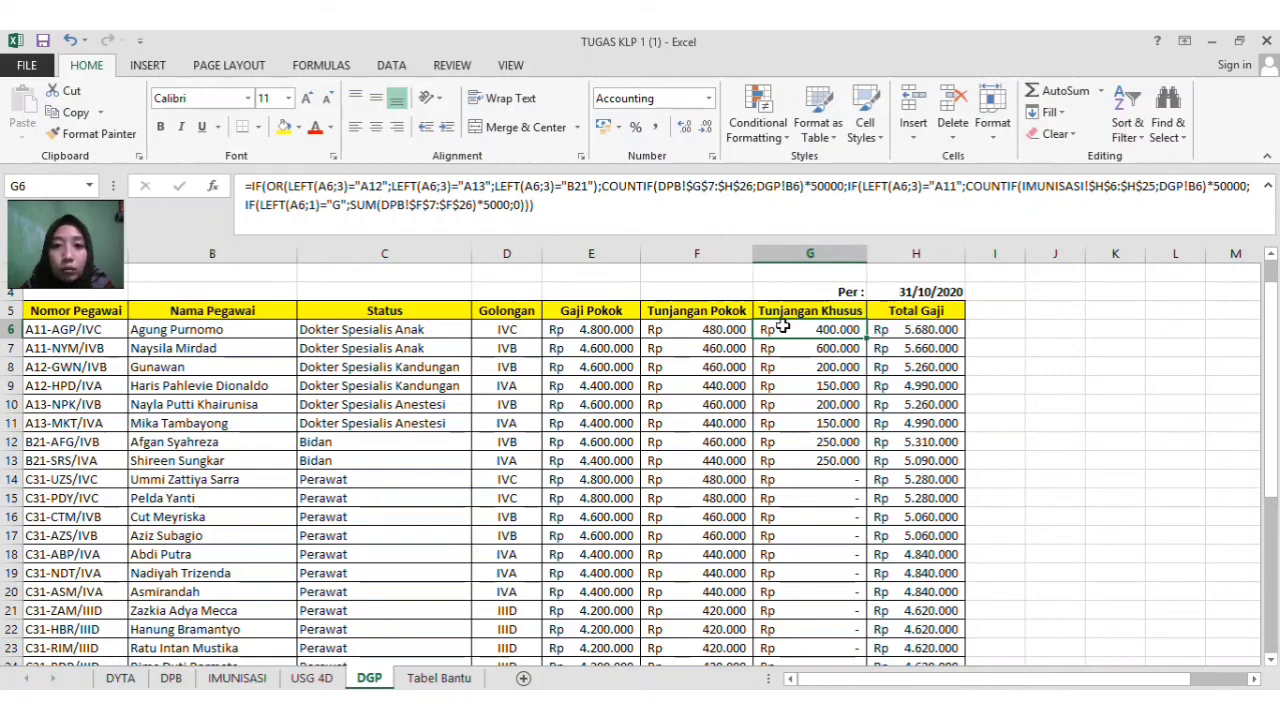
{"action": "left_click_drag", "start_coordinate": [544, 209], "coordinate": [333, 188]}
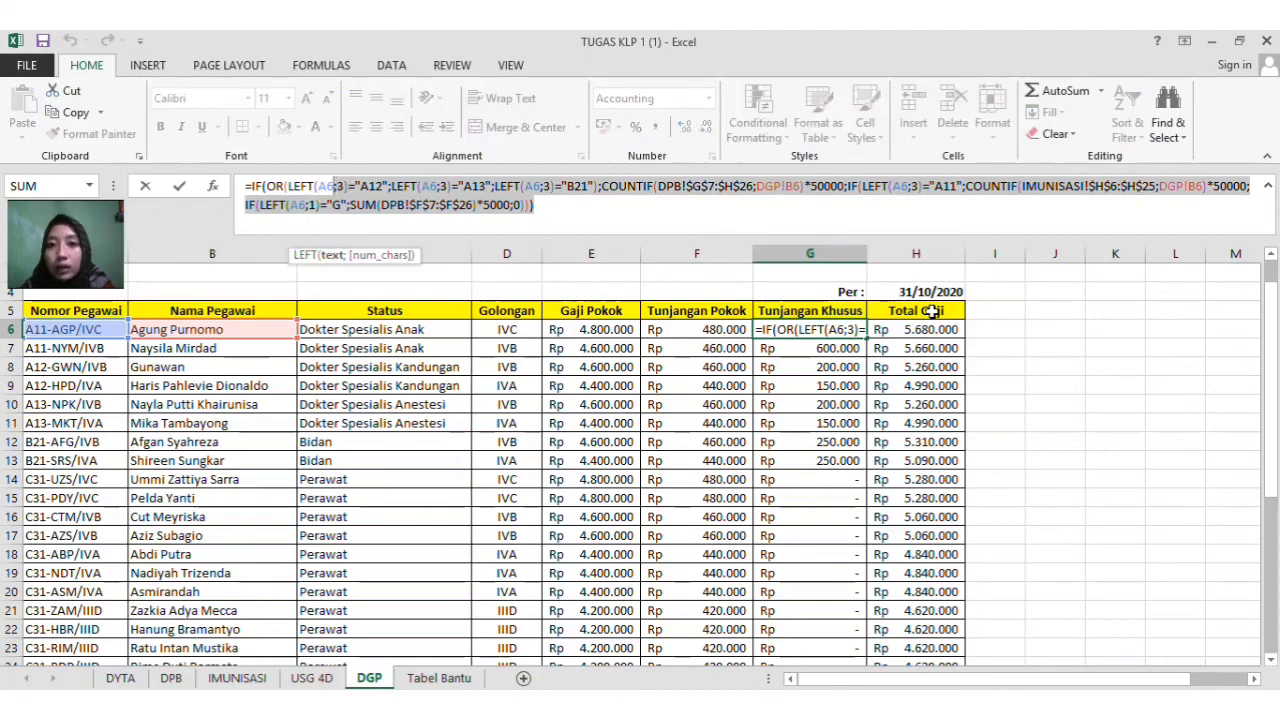
{"action": "key", "text": "Return"}
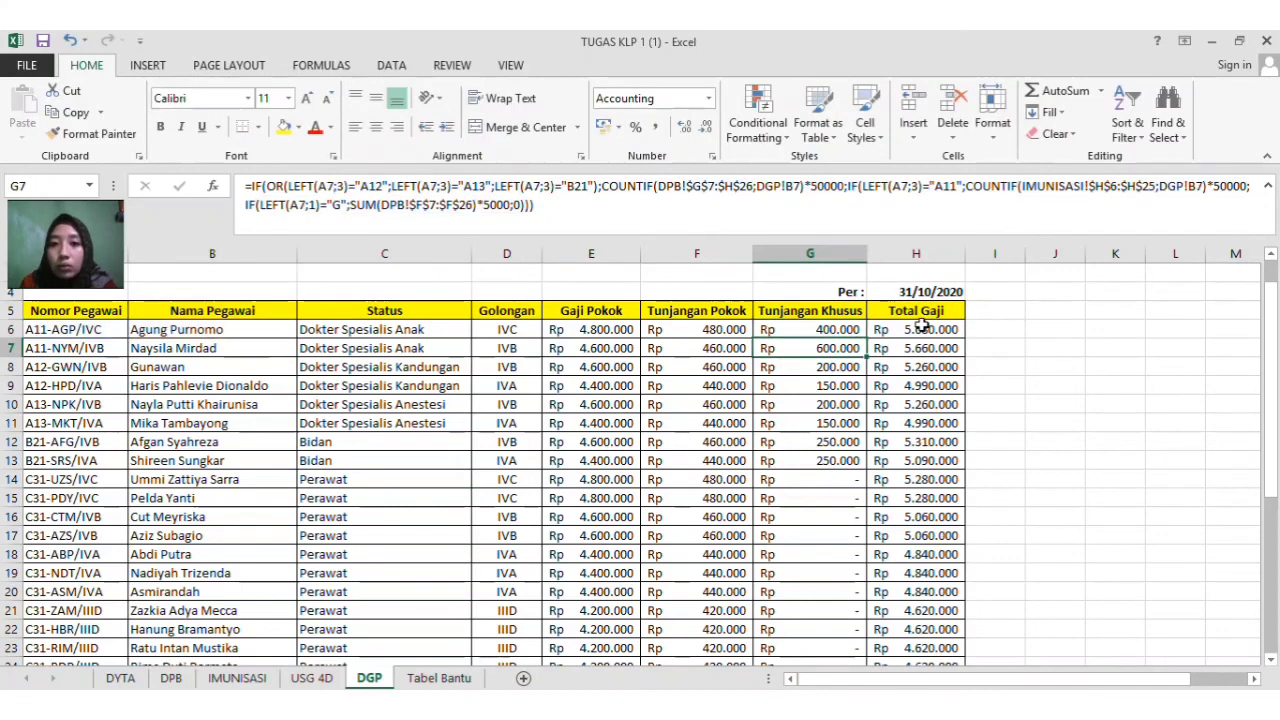
{"action": "left_click", "coordinate": [921, 327]}
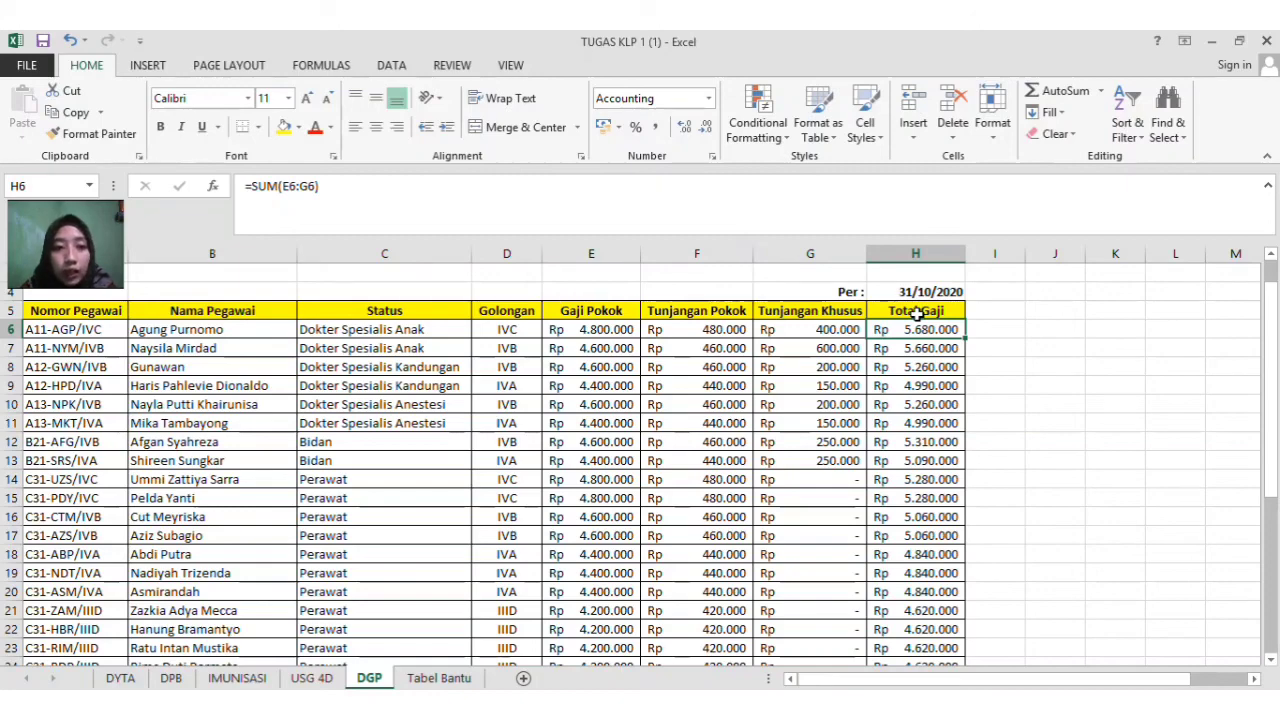
Step: Examine the Gaji Pokok and Tunjangan Pokok sum formulas in the Total row, cells E38 and F38
{"action": "left_click_drag", "start_coordinate": [1272, 330], "coordinate": [1240, 568]}
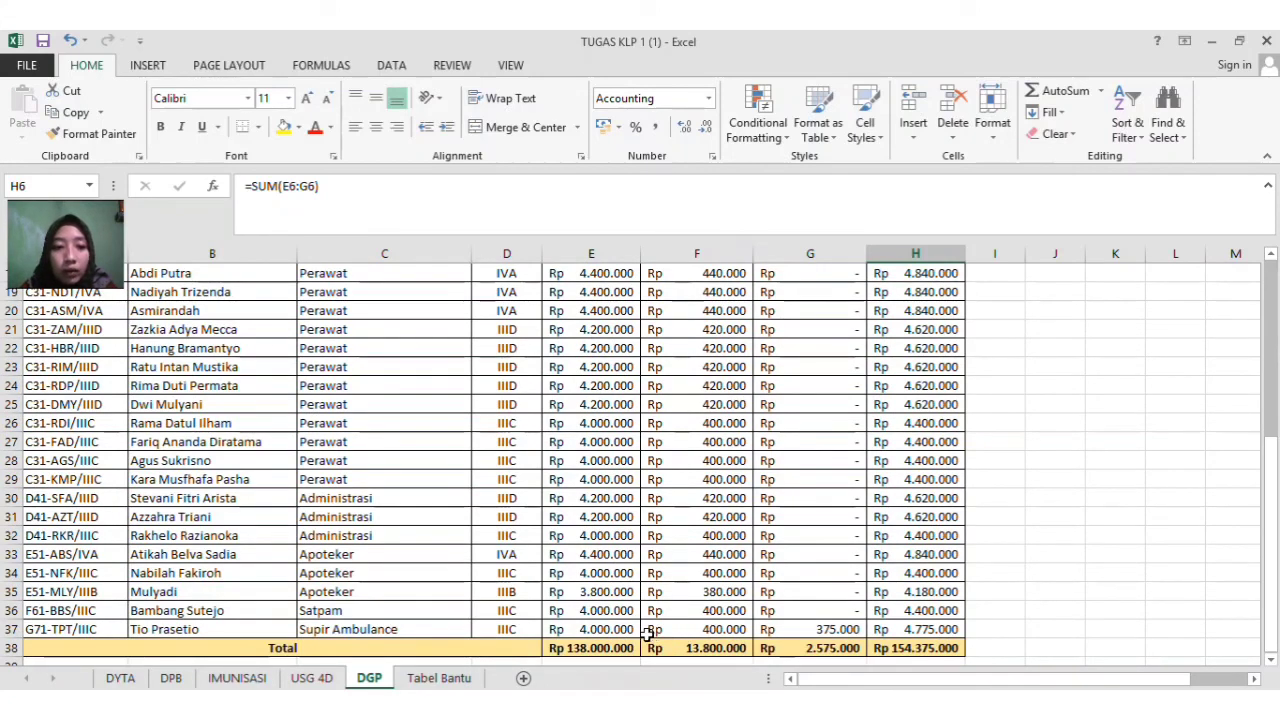
{"action": "left_click", "coordinate": [618, 645]}
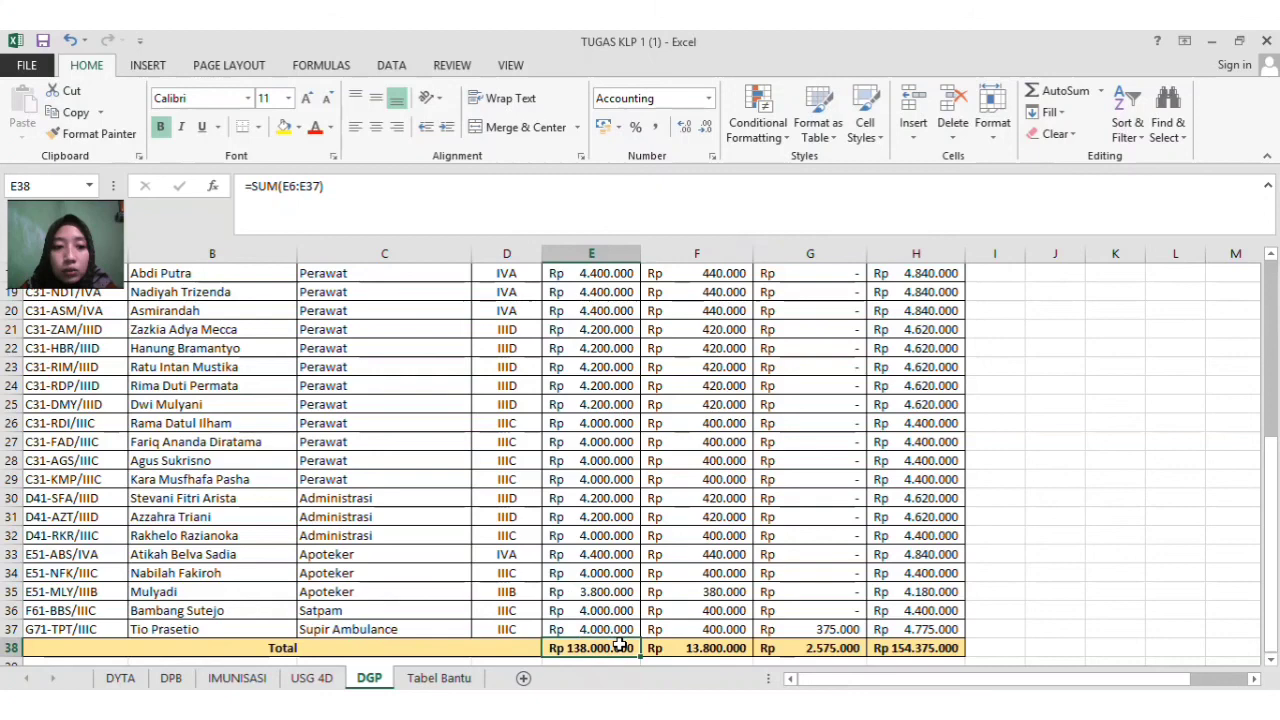
{"action": "left_click", "coordinate": [670, 651]}
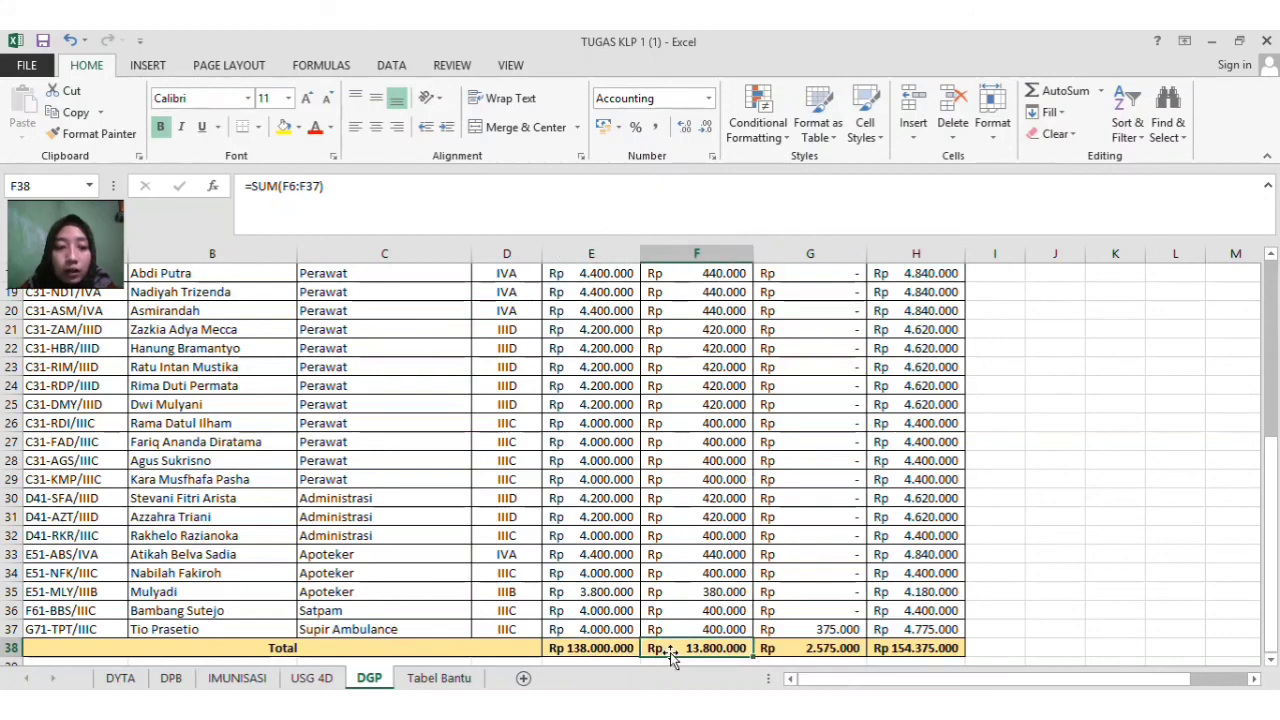